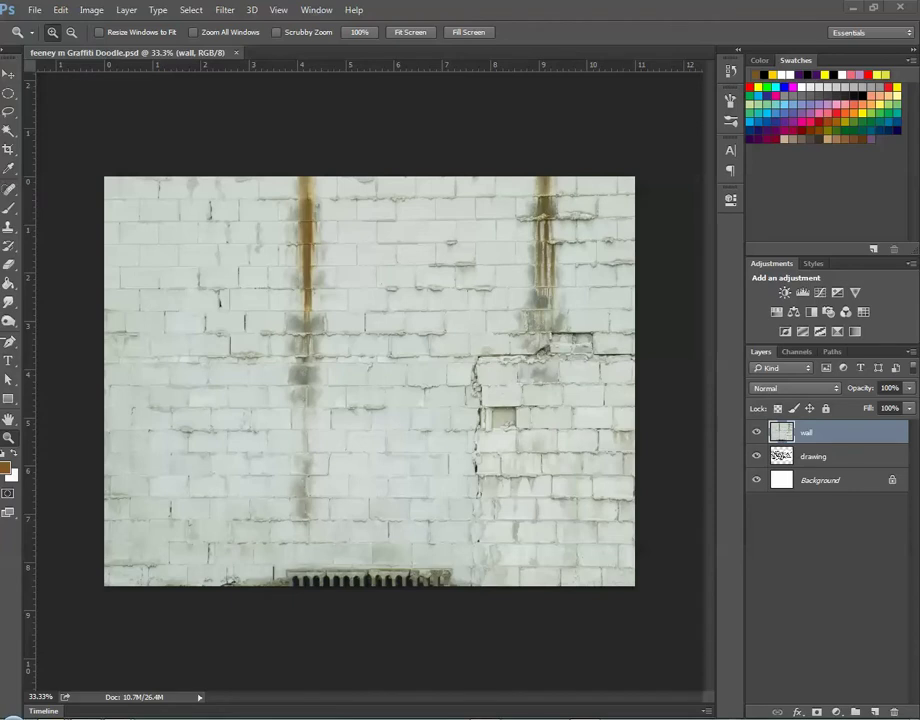
Move the browser over Photoshop and open Assignments > 3rd Quarter > Doodle Graffiti in Photoshop.
drag(919, 9, 406, 9)
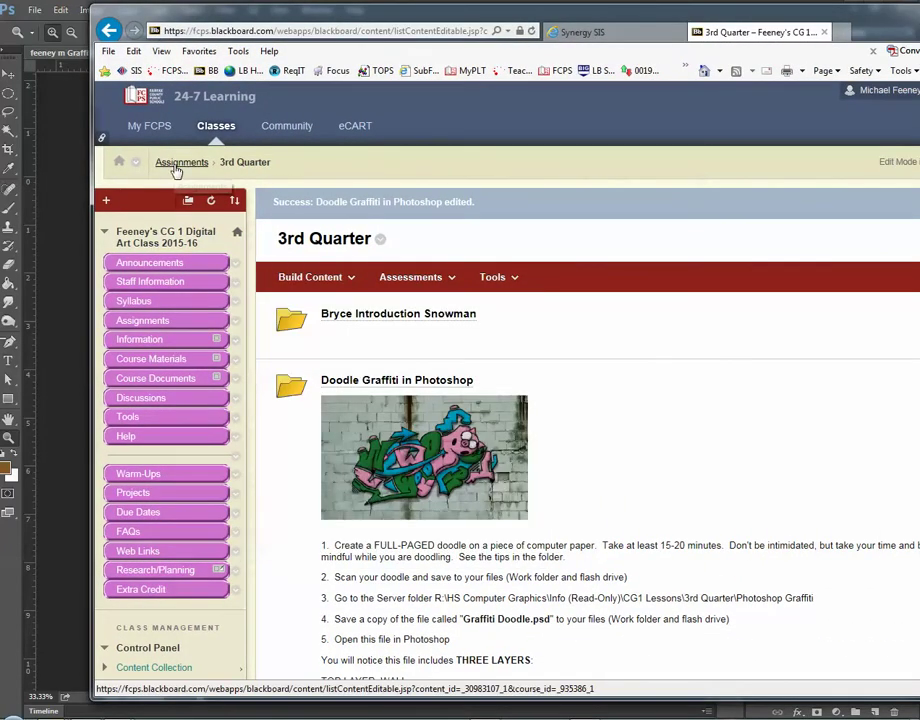
click(143, 321)
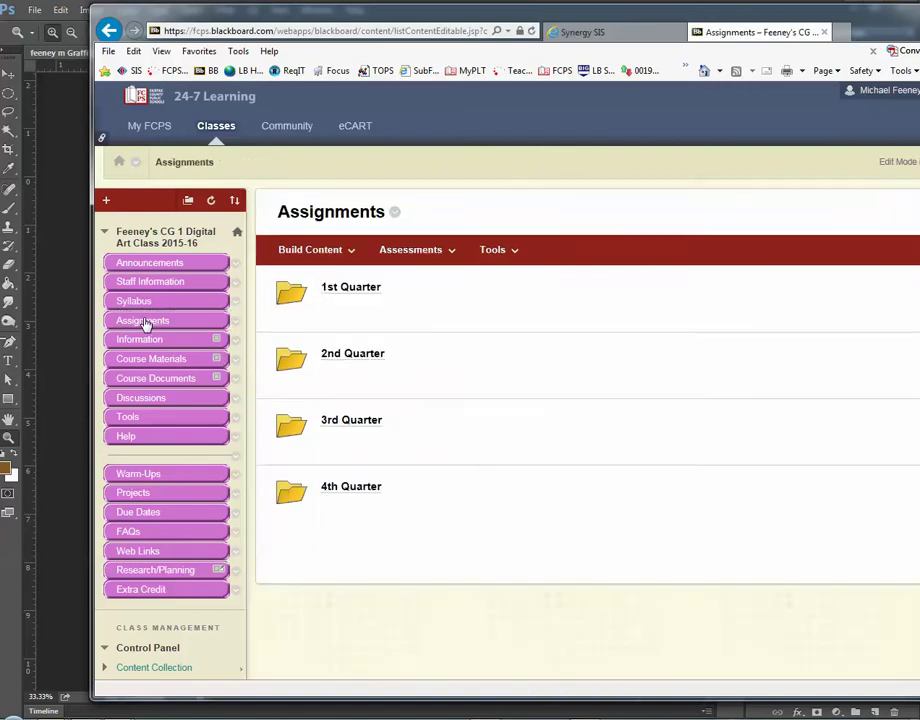
click(343, 424)
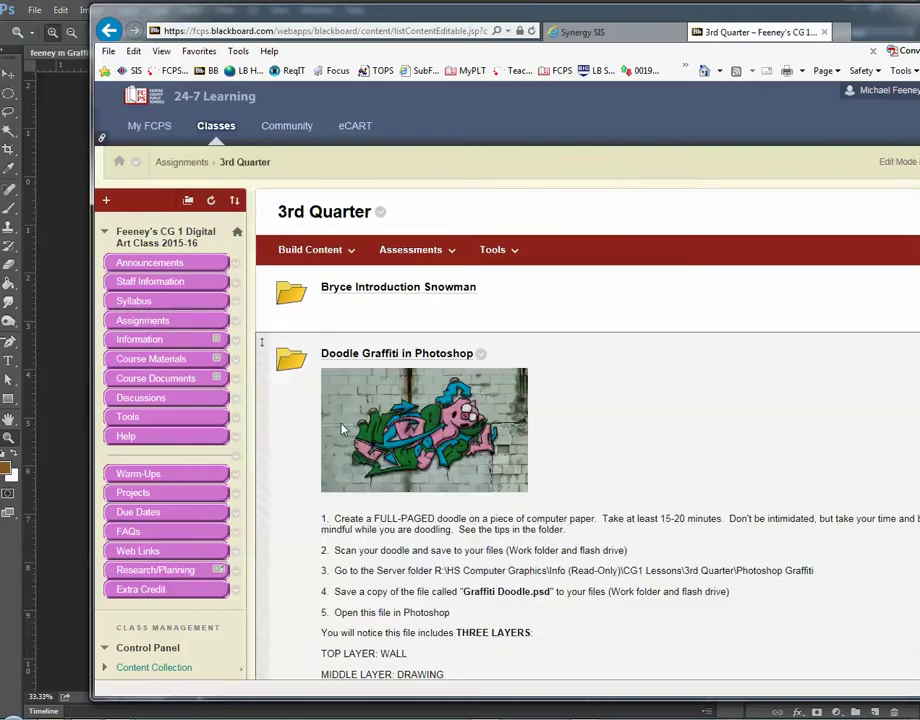
scroll(390, 518, down, 3)
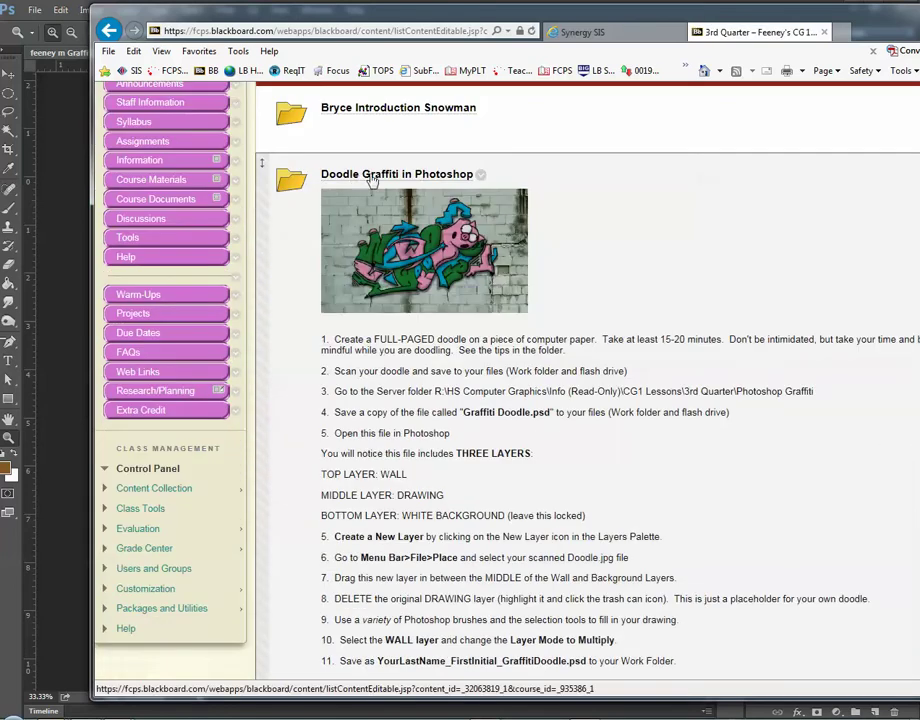
click(372, 176)
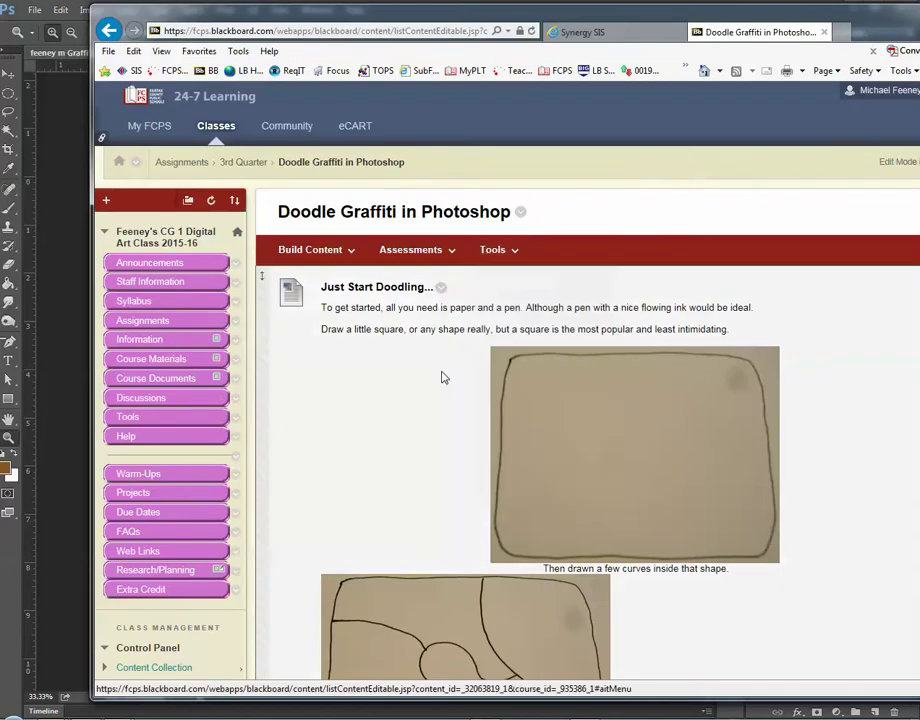
Read through the assignment instructions, return to the 3rd Quarter page, and shift the browser left.
scroll(442, 375, down, 5)
scroll(443, 376, down, 13)
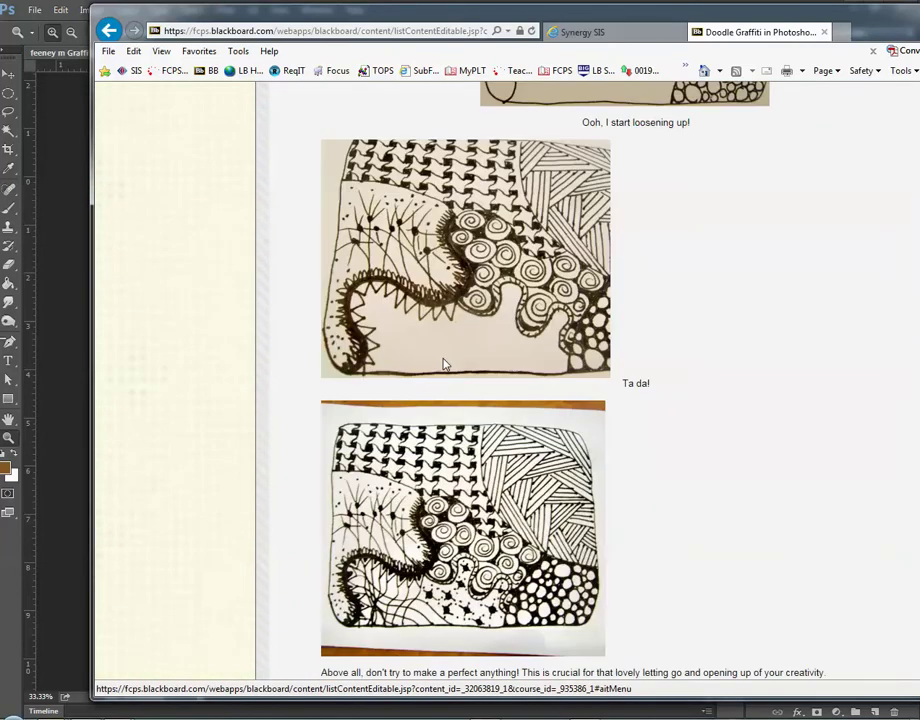
scroll(375, 350, down, 1)
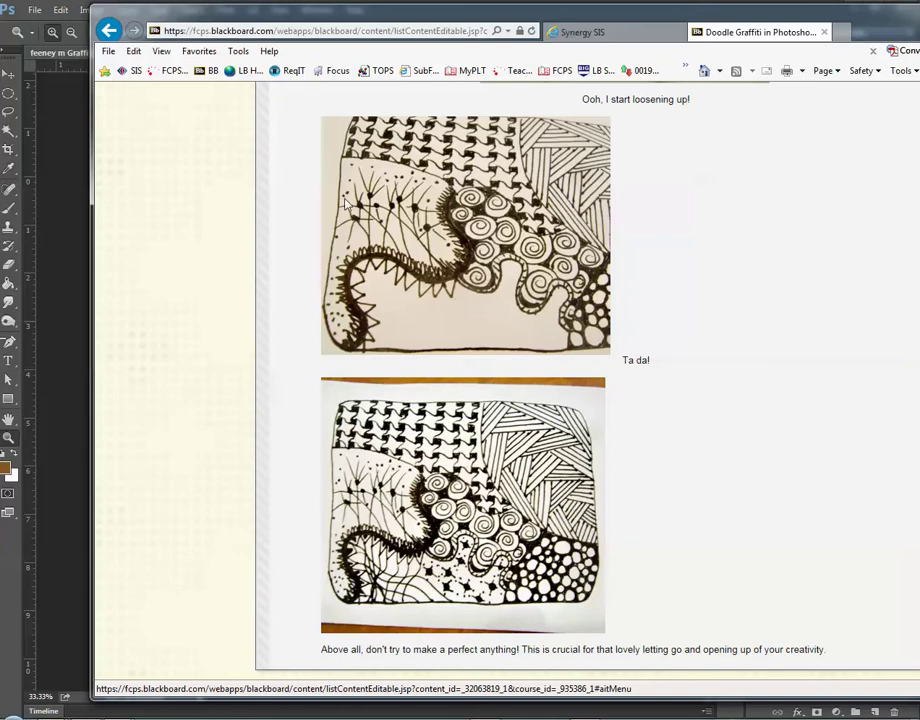
scroll(410, 300, up, 15)
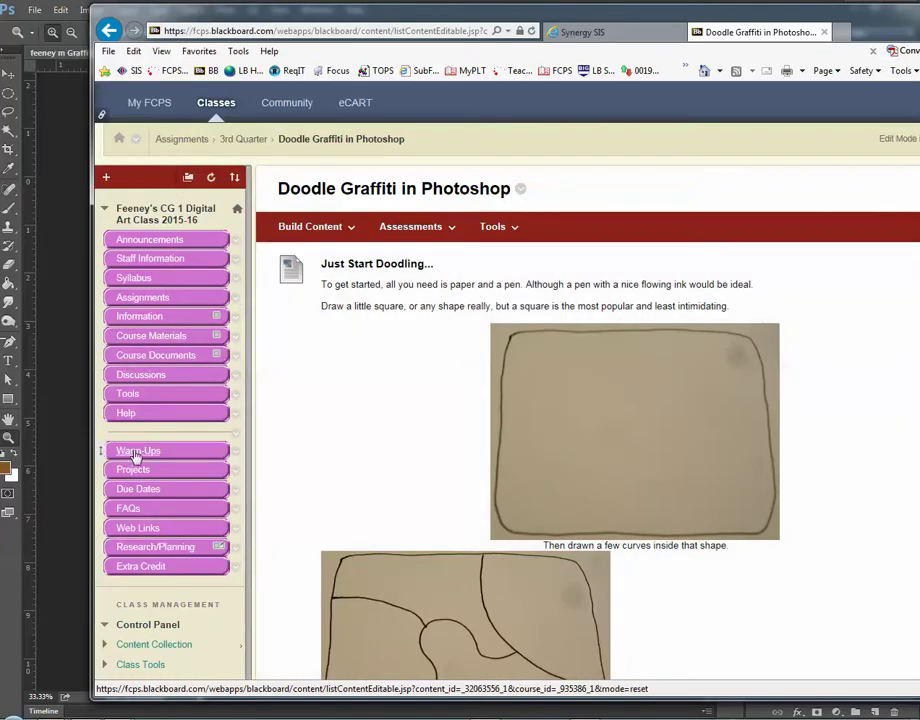
click(252, 140)
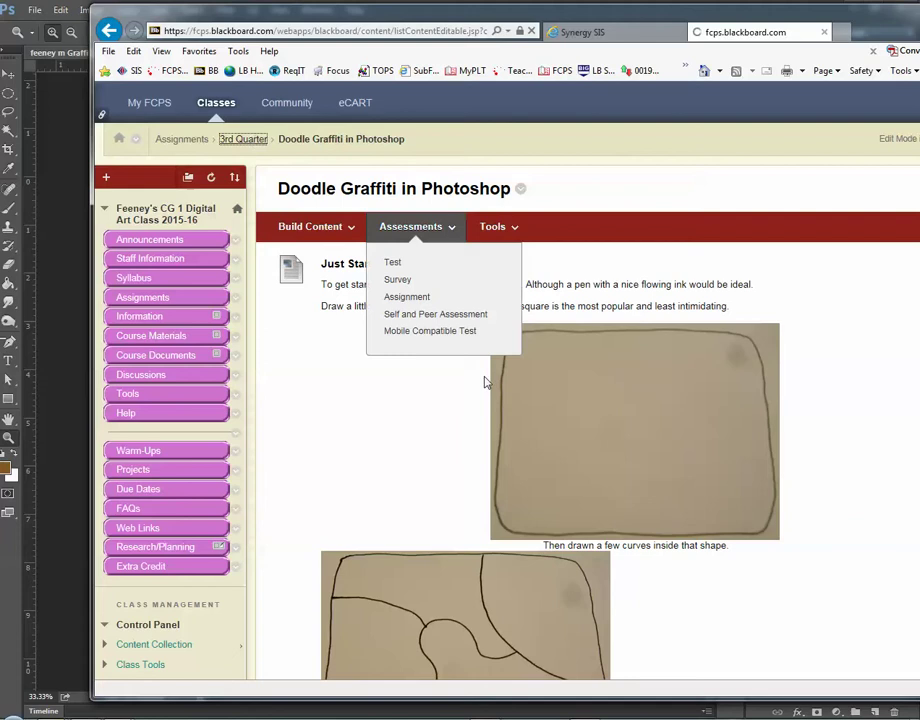
scroll(435, 350, down, 3)
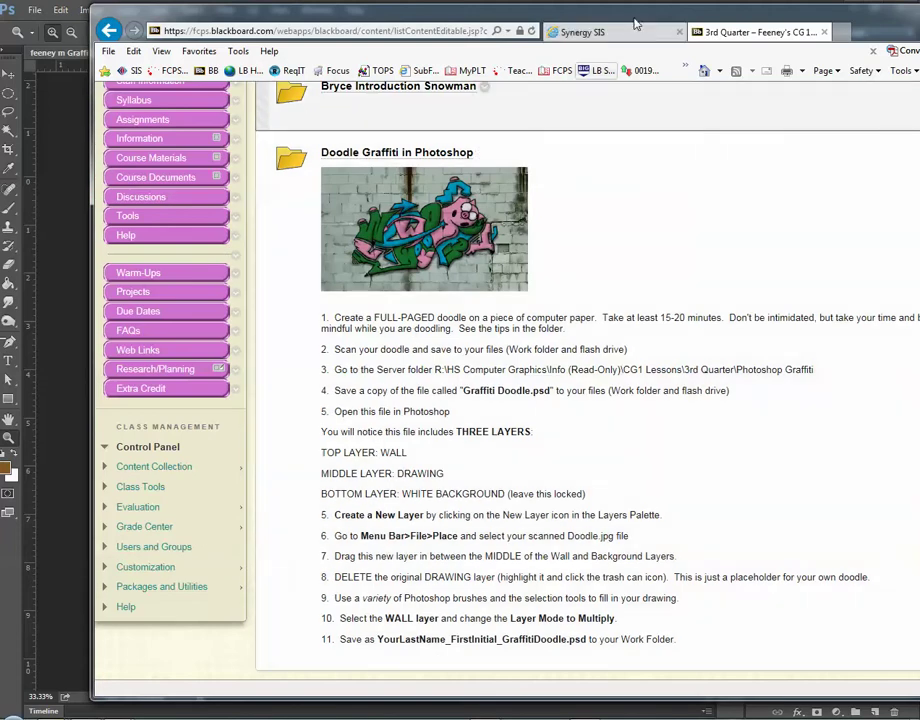
drag(637, 25, 557, 24)
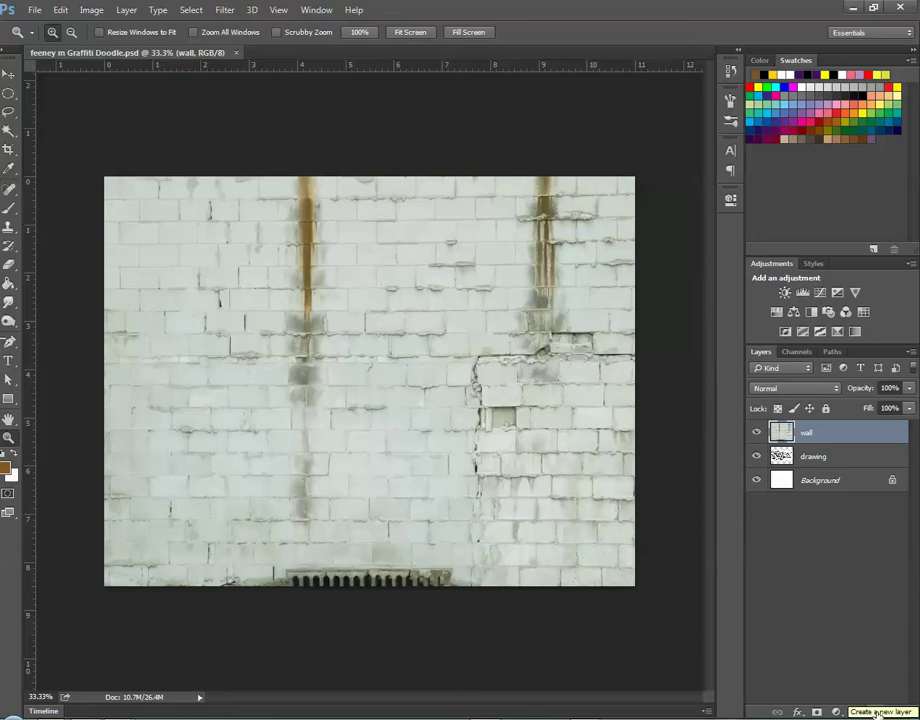
Add an empty Layer 1 above the wall layer in the graffiti document.
click(875, 712)
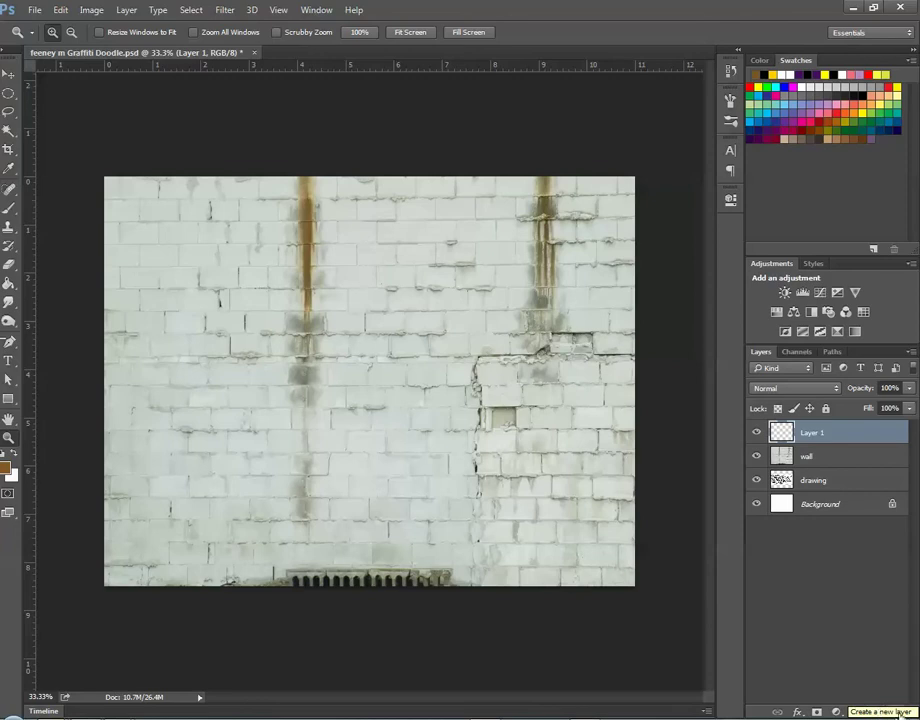
click(36, 11)
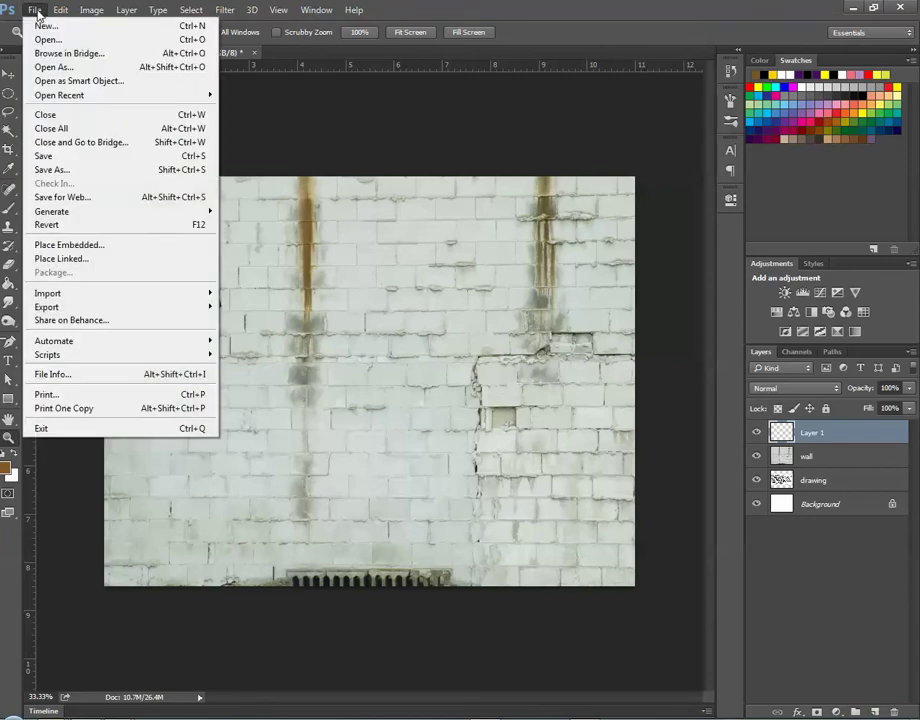
Use Place Embedded to select IMG.bmp from R: > HS Computer Graphics > Work > Period 1 > student's photoshop folder.
click(80, 248)
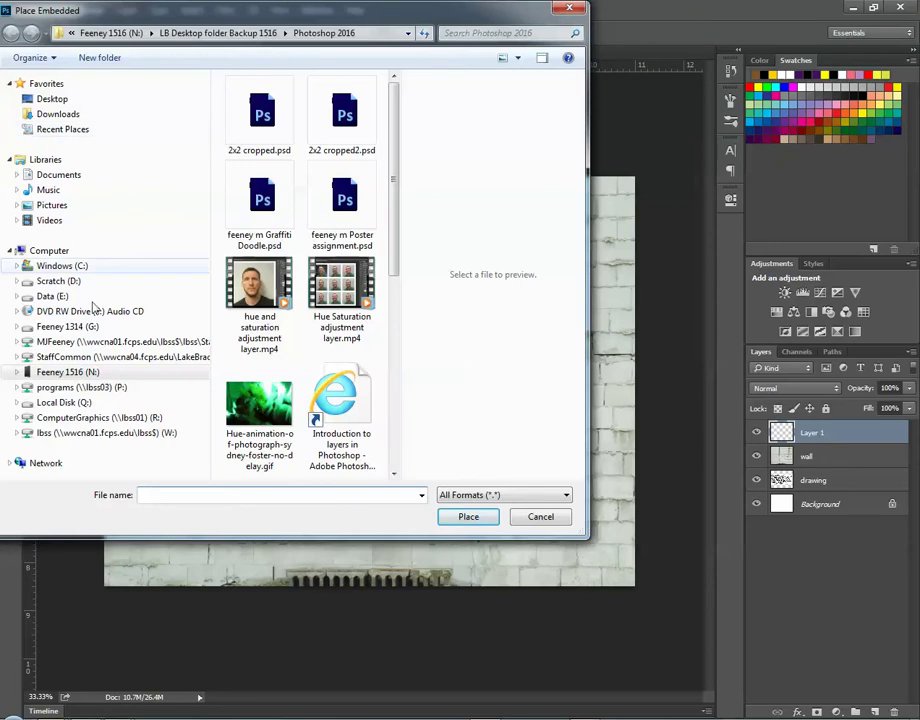
click(62, 418)
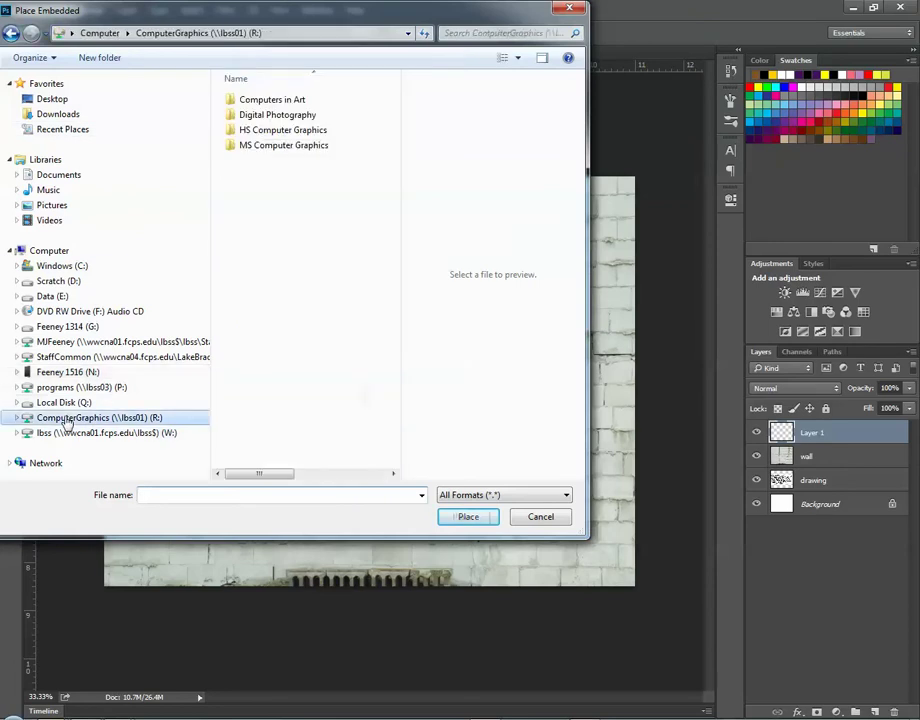
double_click(247, 132)
double_click(247, 132)
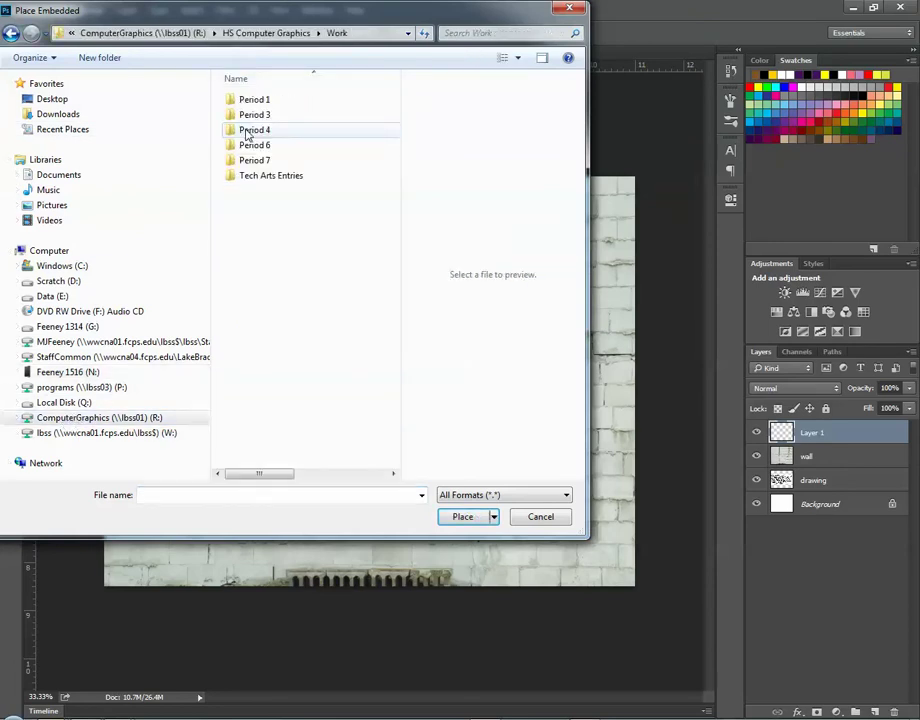
double_click(262, 100)
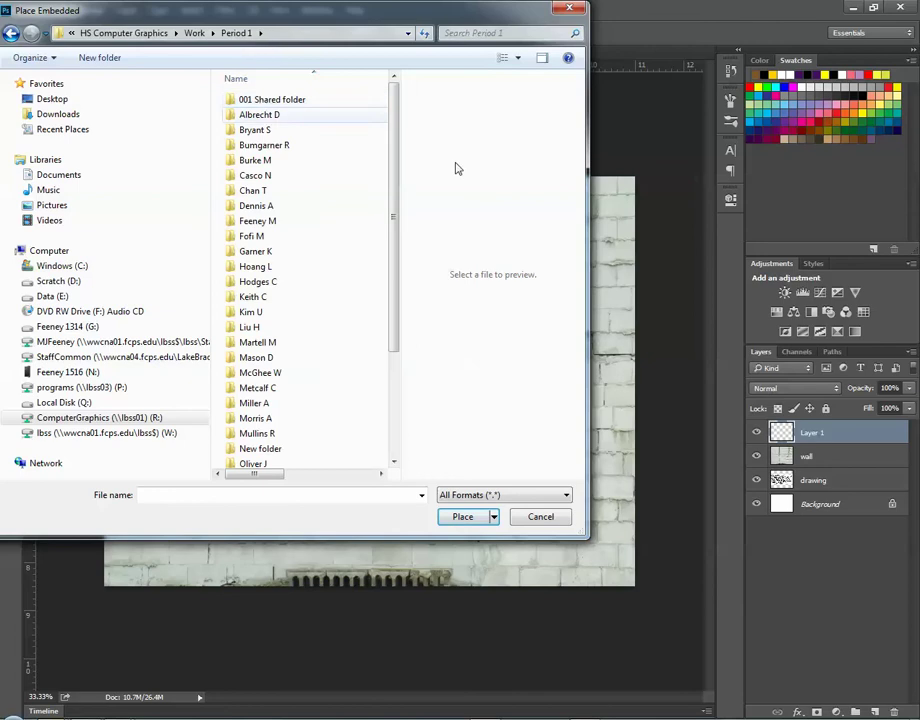
scroll(400, 238, down, 2)
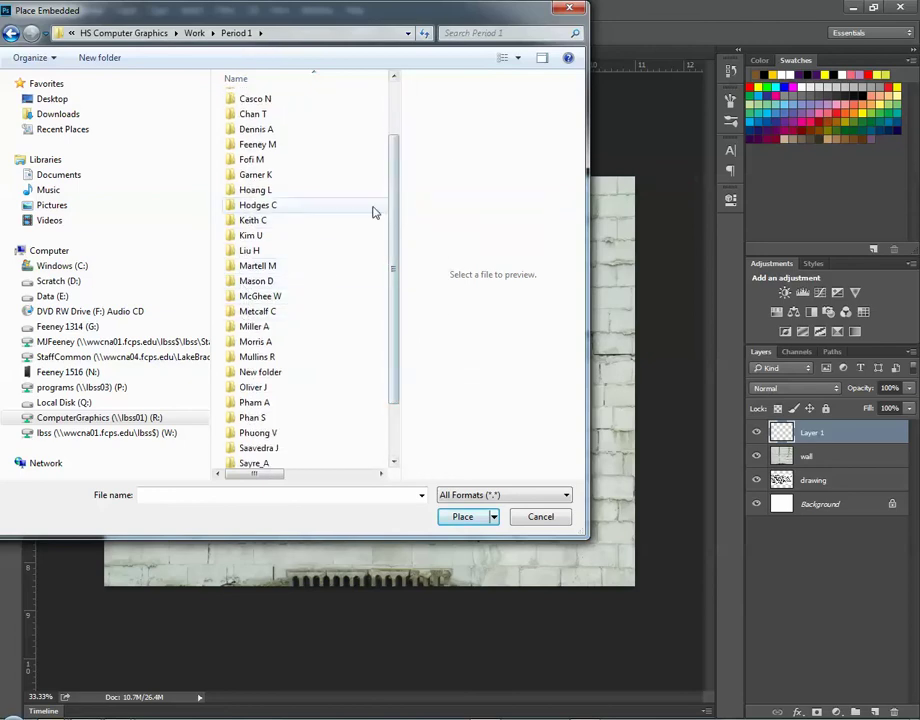
double_click(254, 326)
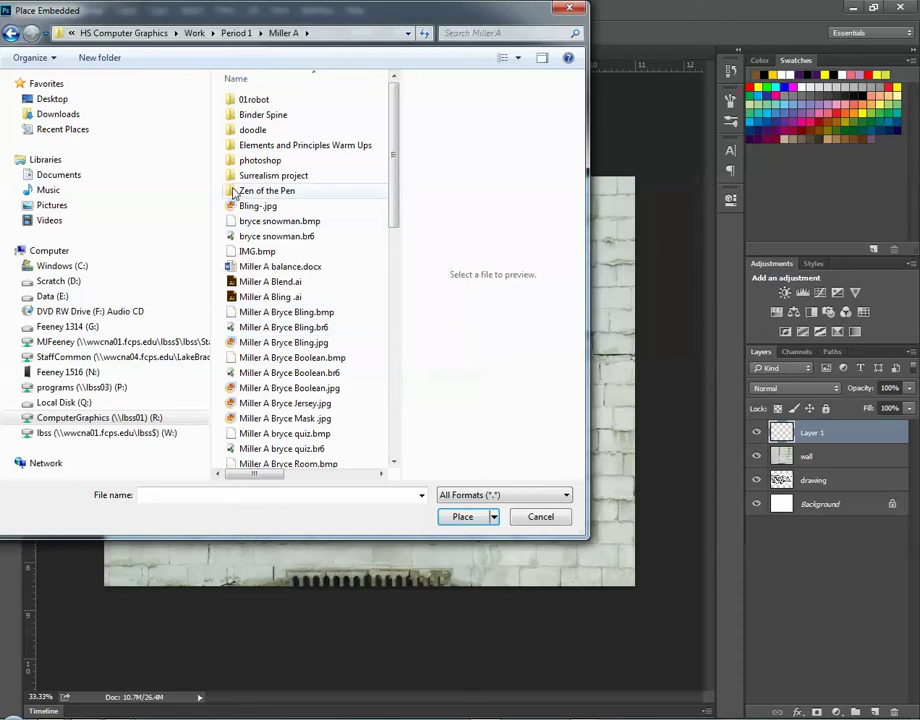
double_click(248, 161)
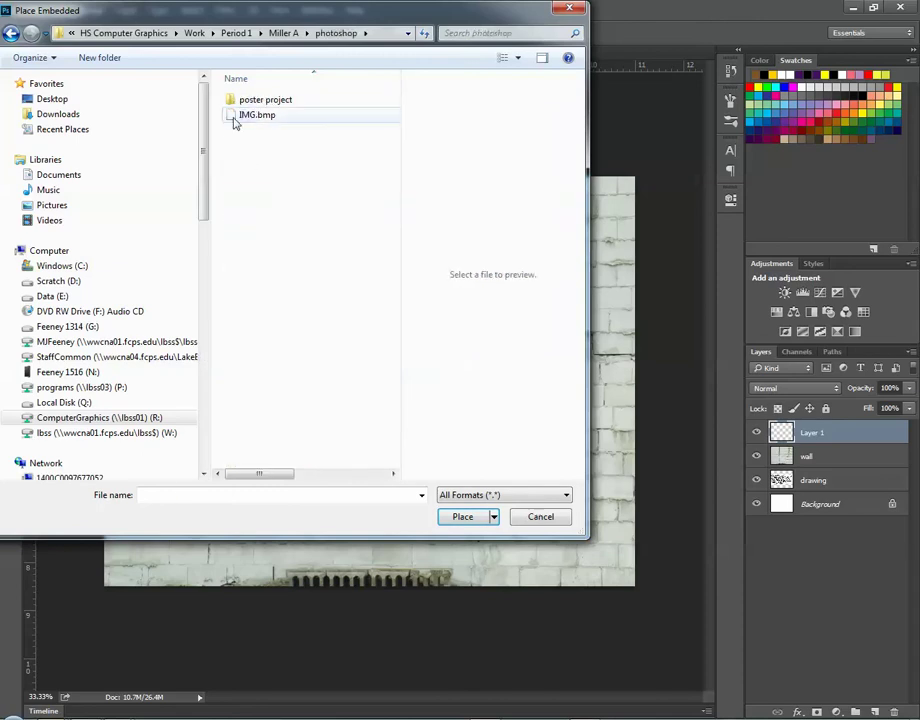
click(245, 115)
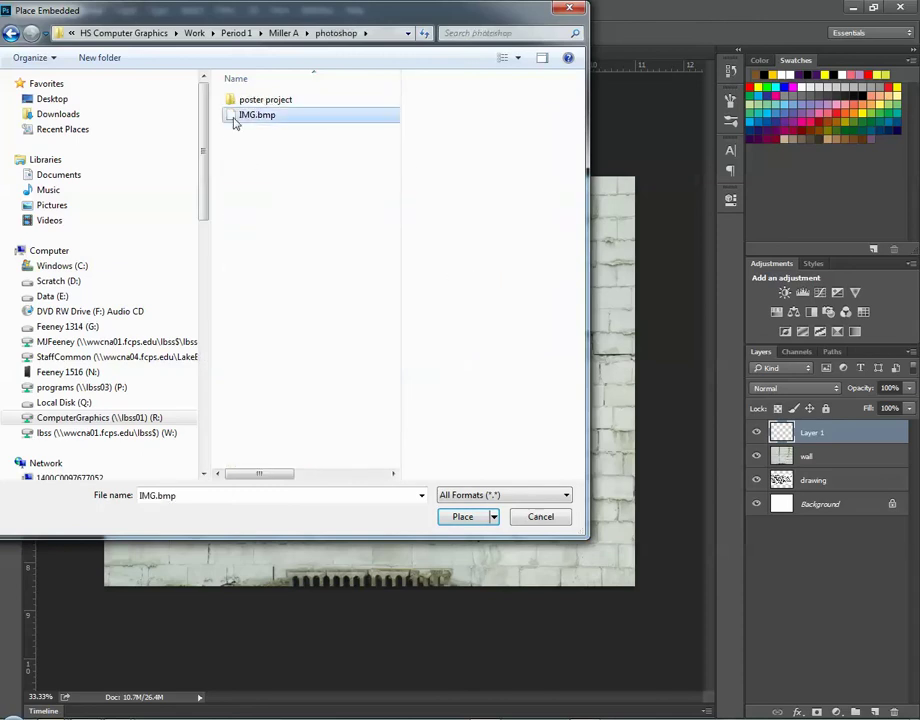
Place IMG.bmp, rotate it -90° and scale it to about 76.5% over the wall, then inspect it zoomed.
click(462, 517)
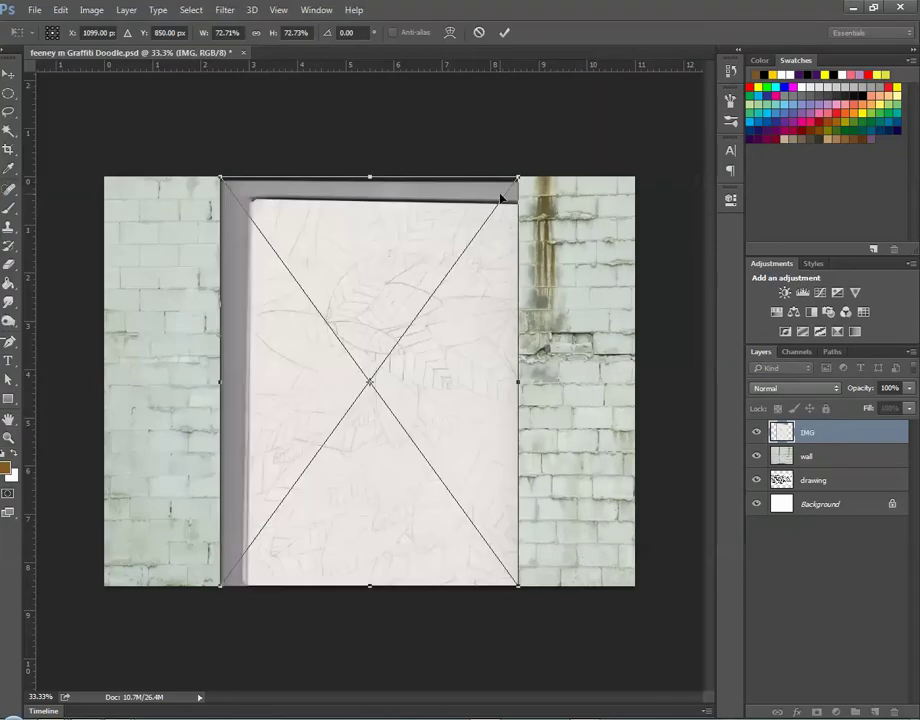
drag(531, 171, 188, 228)
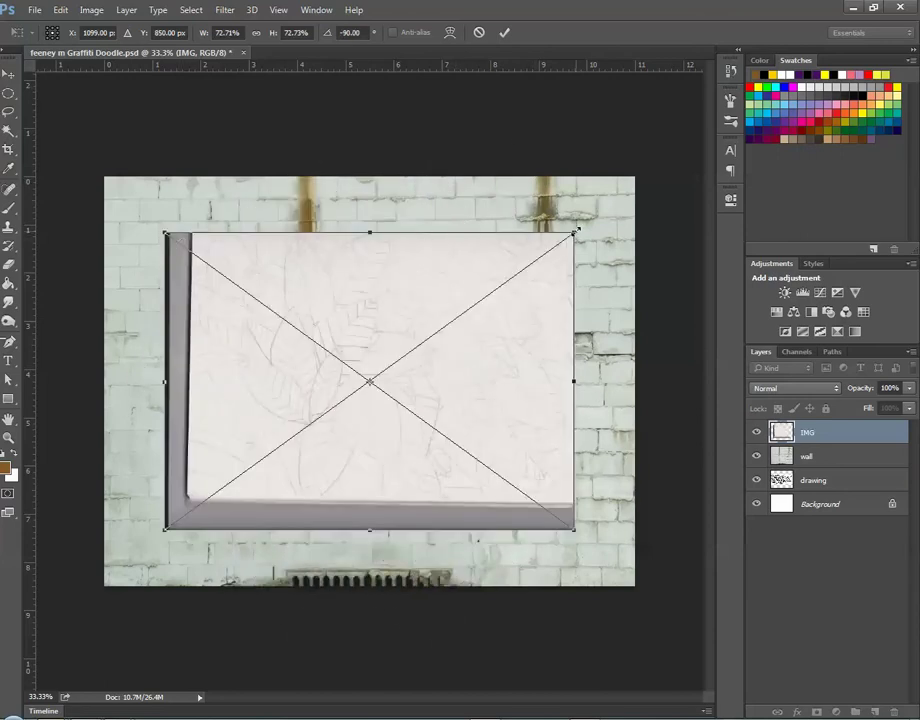
drag(577, 230, 602, 185)
drag(507, 329, 501, 343)
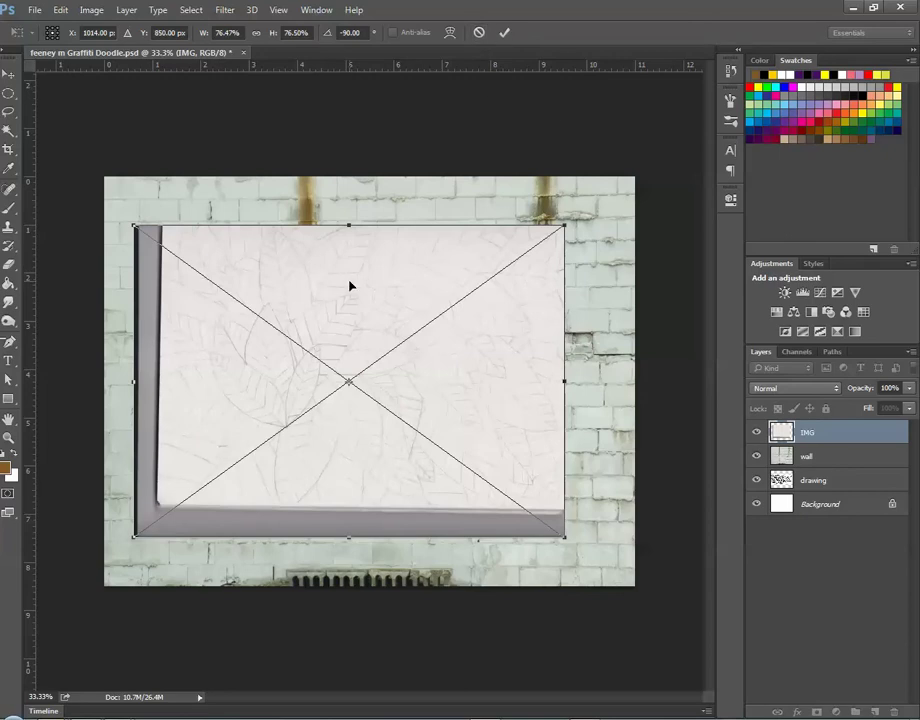
key(Return)
key(z)
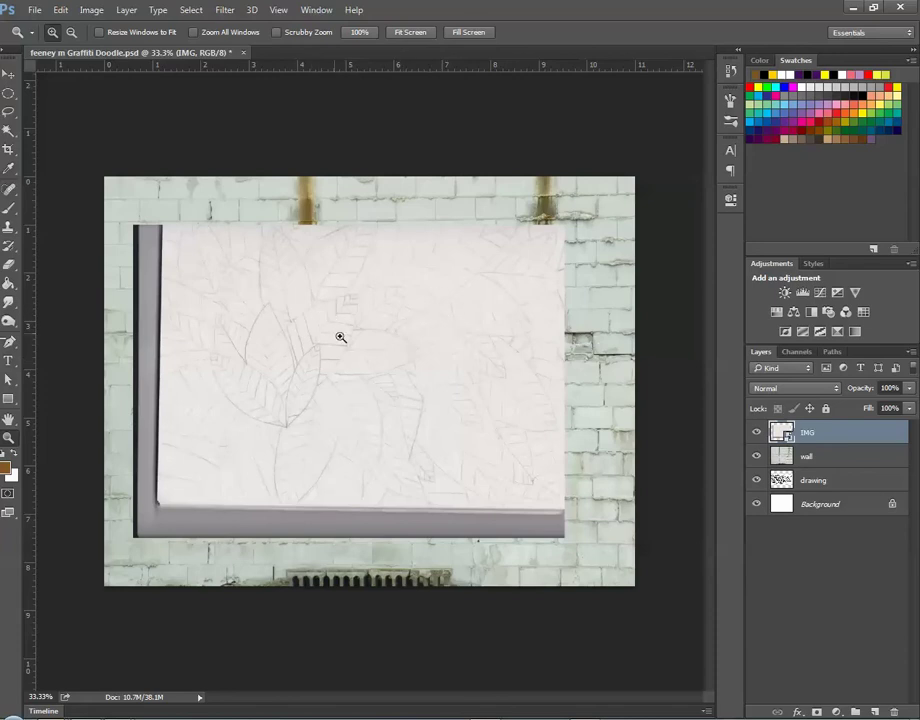
click(388, 350)
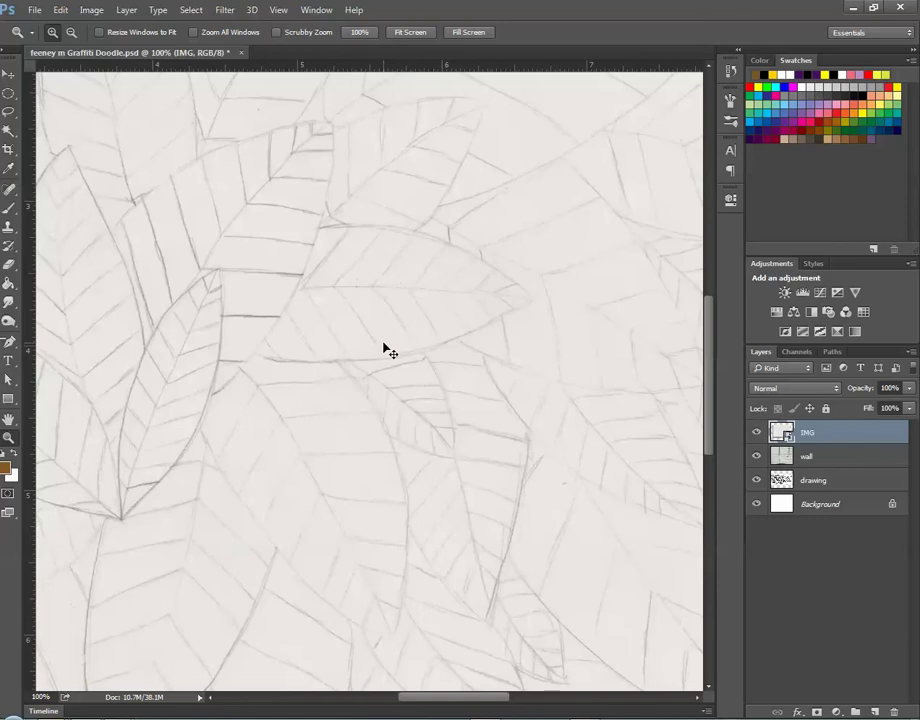
alt+click(388, 350)
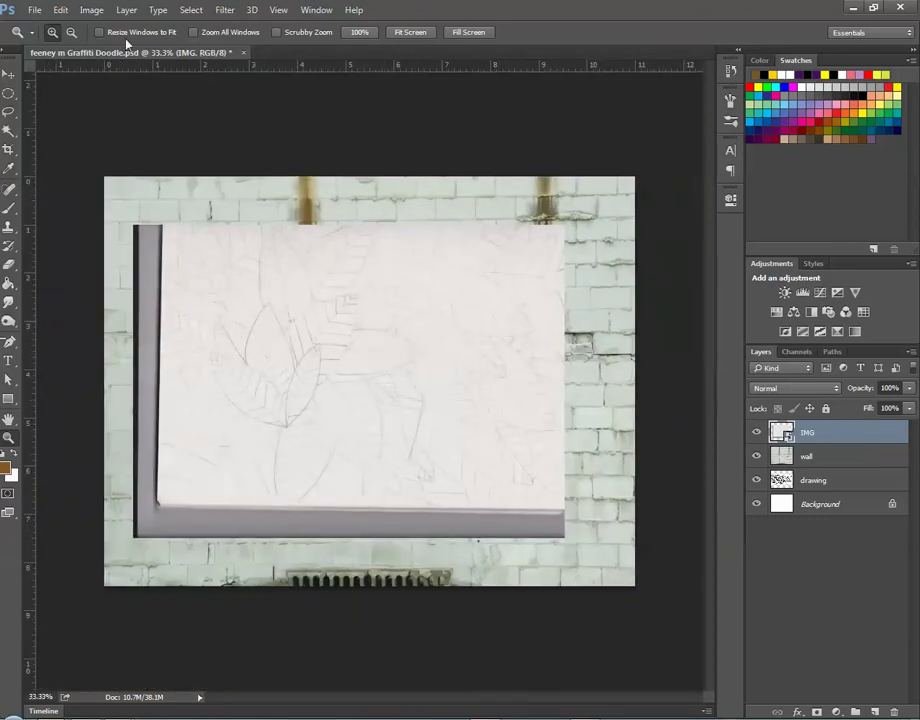
Browse the Image > Adjustments menu without choosing a command.
click(91, 11)
mouse_move(104, 50)
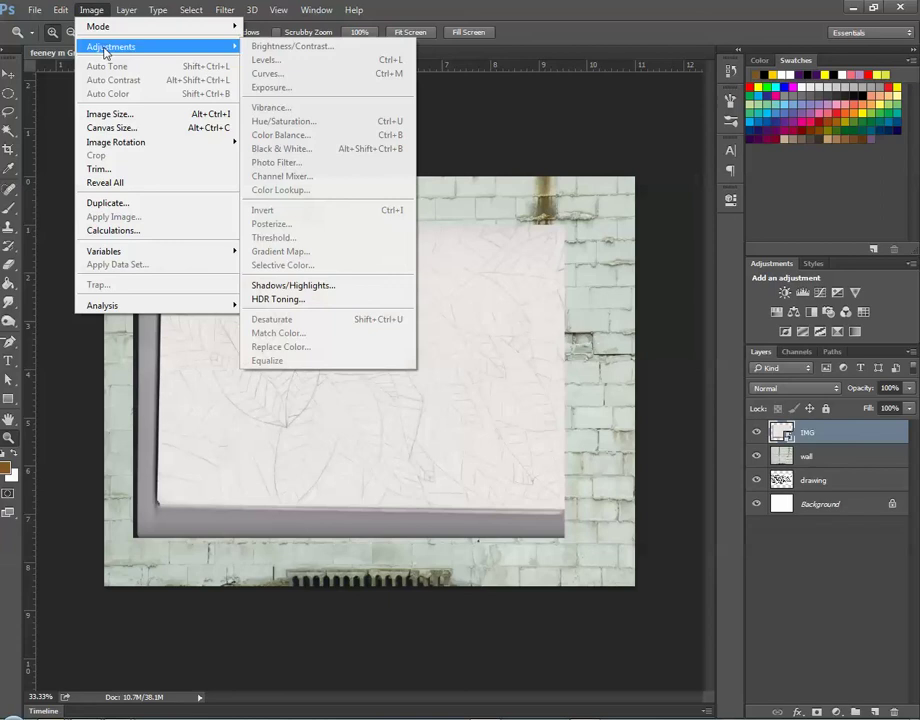
click(322, 9)
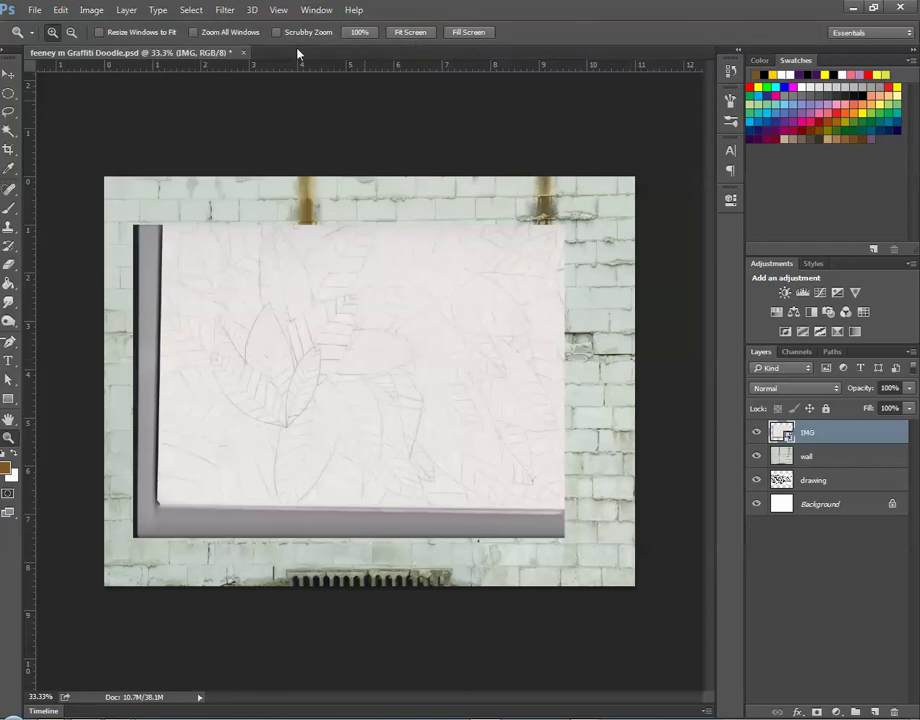
click(91, 9)
mouse_move(106, 47)
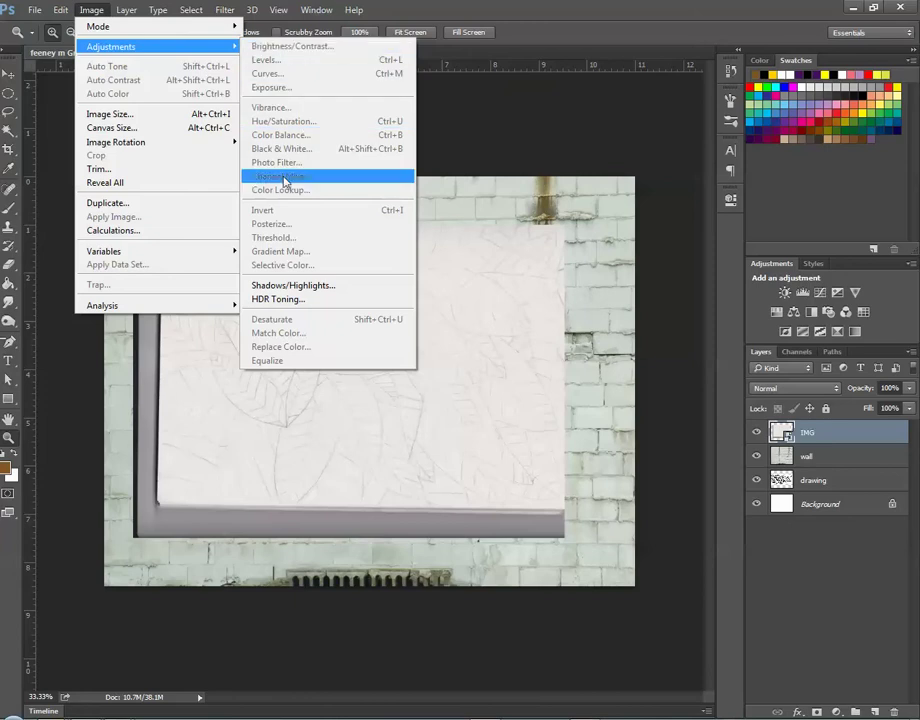
click(896, 318)
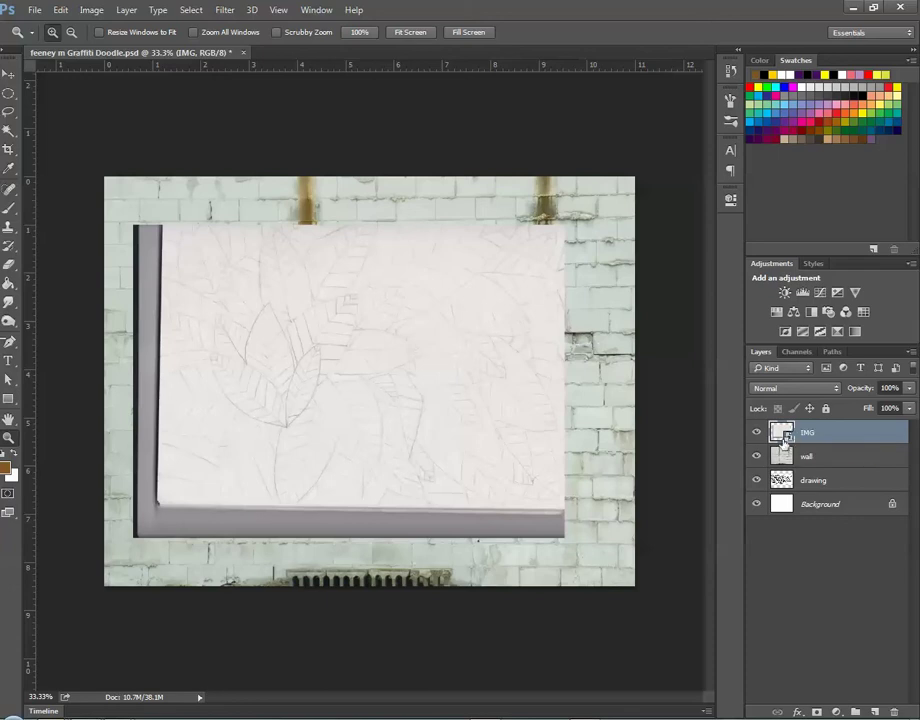
Rasterize the IMG layer into an ordinary pixel layer.
right_click(792, 440)
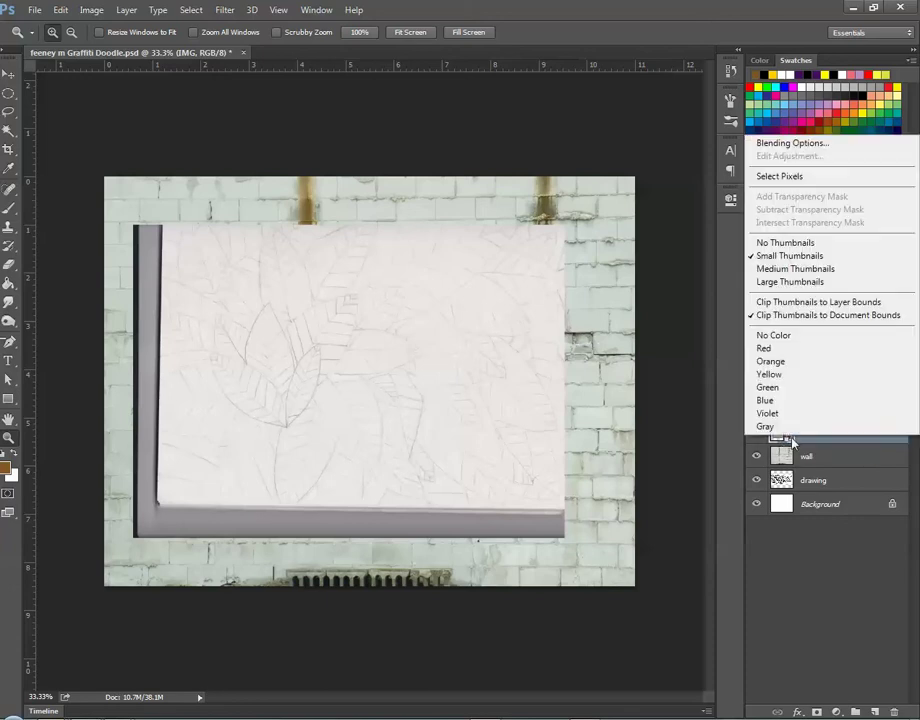
click(838, 440)
right_click(834, 442)
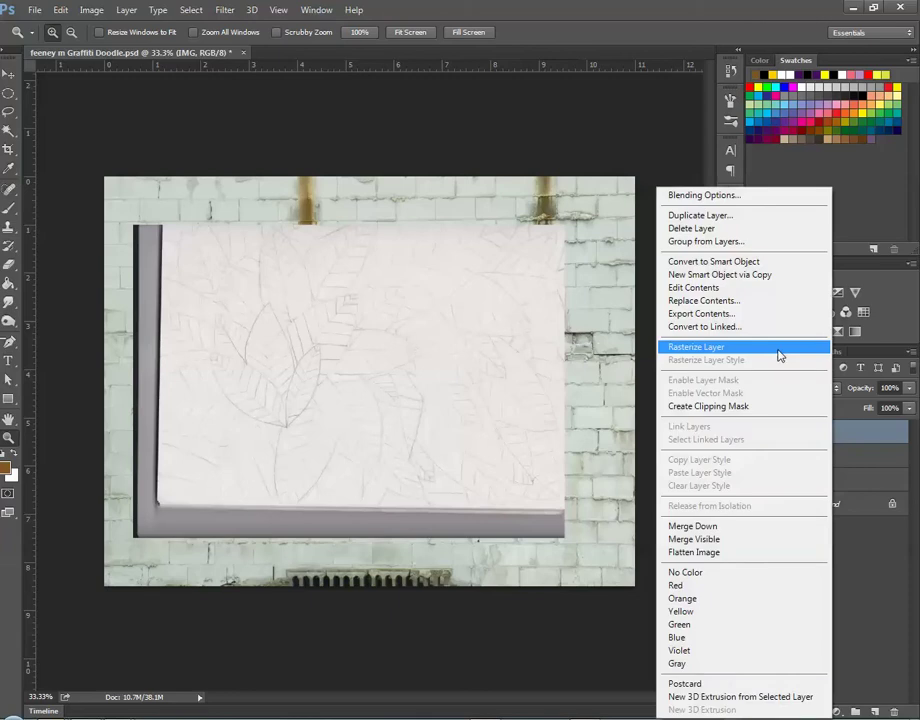
click(846, 440)
right_click(844, 438)
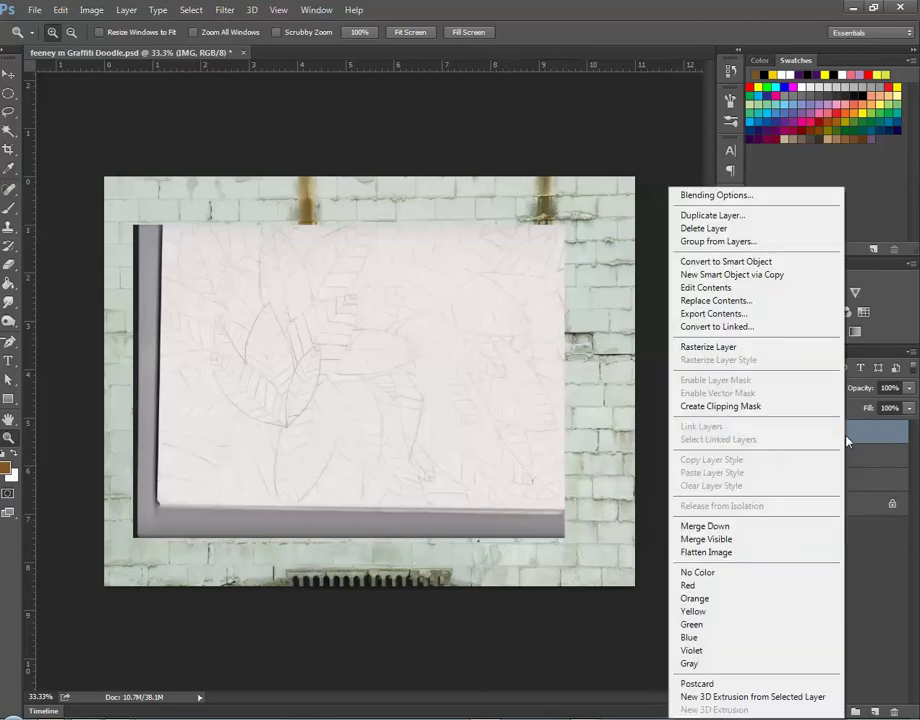
click(758, 347)
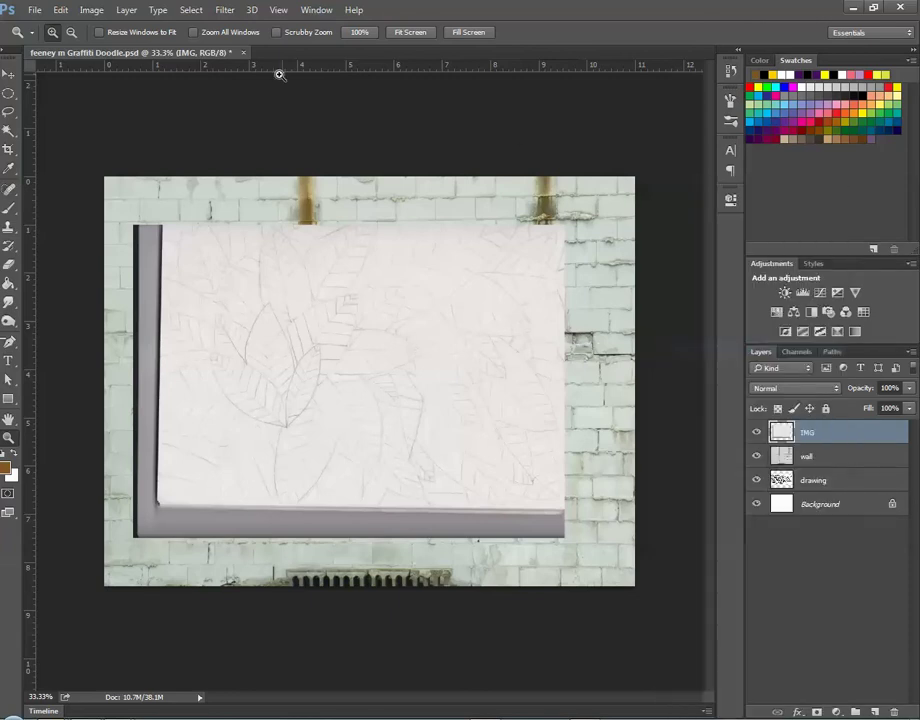
click(91, 10)
Apply Levels to the IMG layer with input values 186, 0.33 and 227.
mouse_move(123, 48)
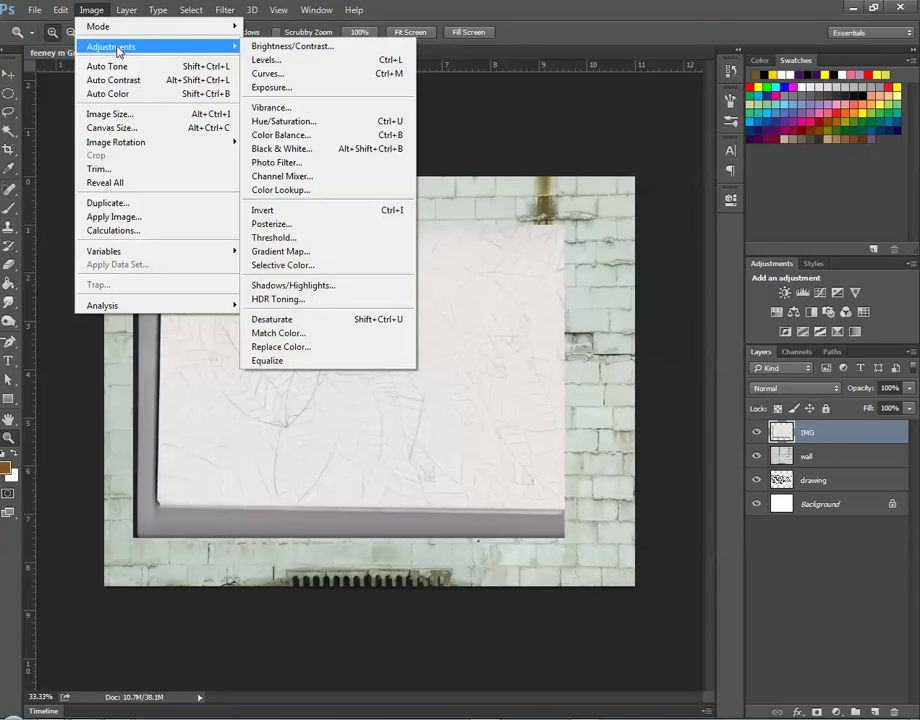
click(310, 61)
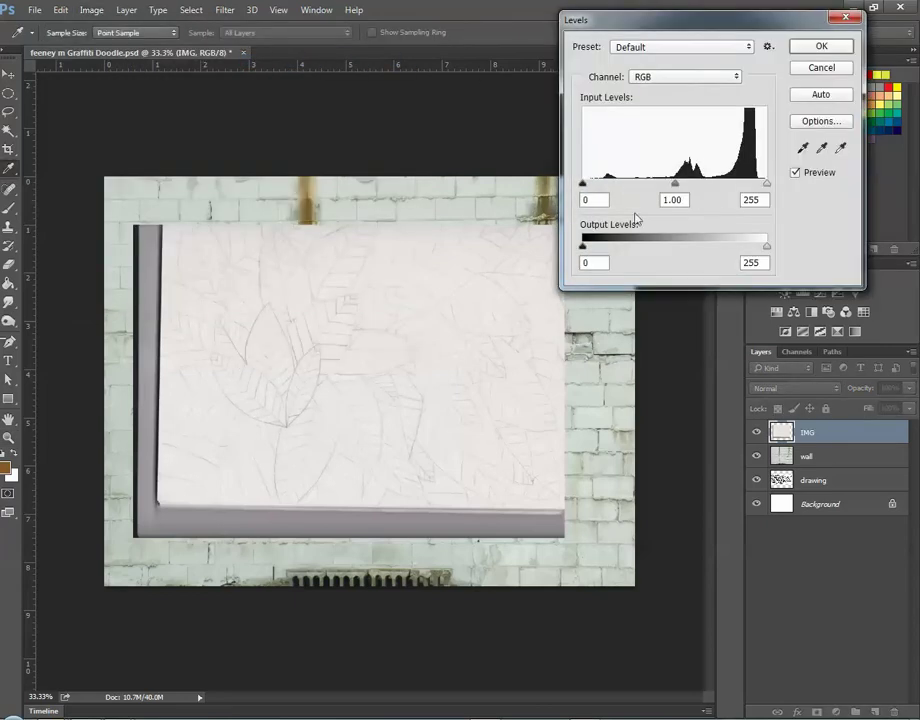
drag(584, 186, 636, 185)
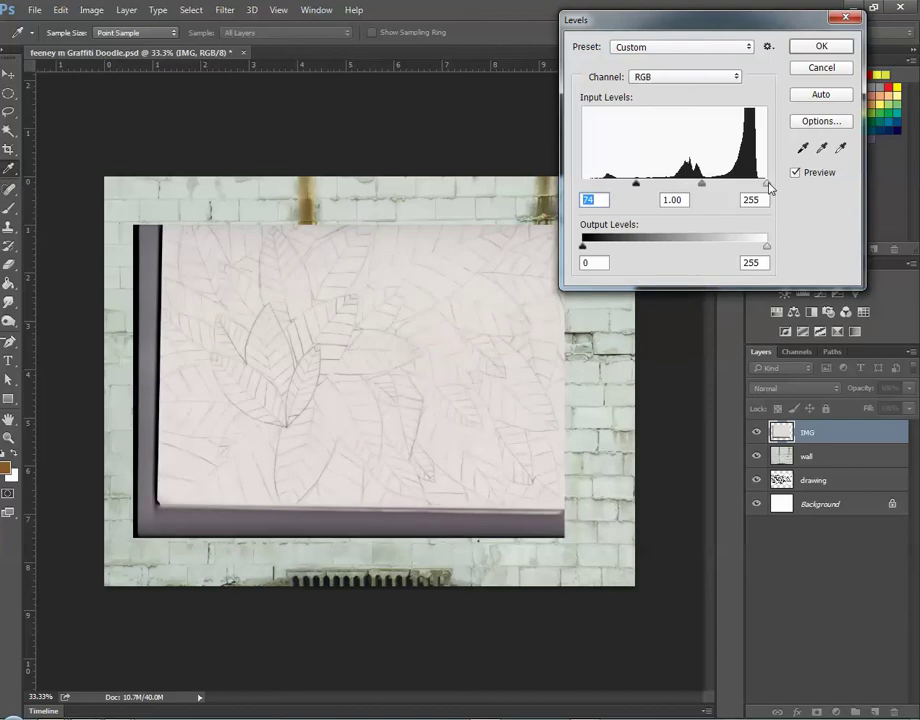
drag(767, 186, 752, 186)
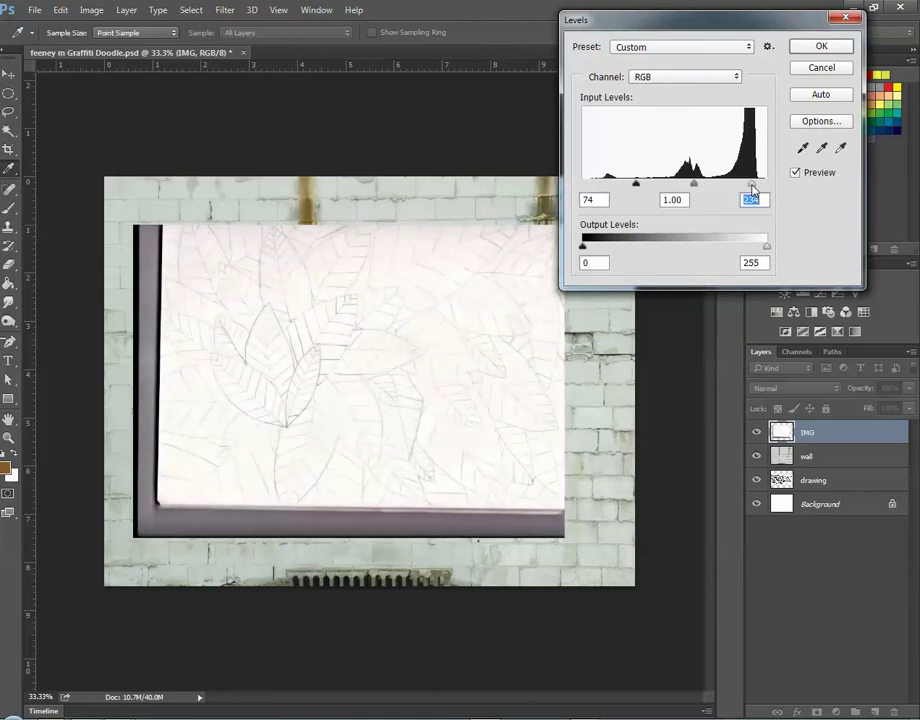
drag(694, 187, 716, 186)
drag(636, 186, 661, 186)
mouse_move(727, 186)
mouse_down()
mouse_move(665, 186)
mouse_move(752, 190)
mouse_move(741, 187)
mouse_up()
click(718, 186)
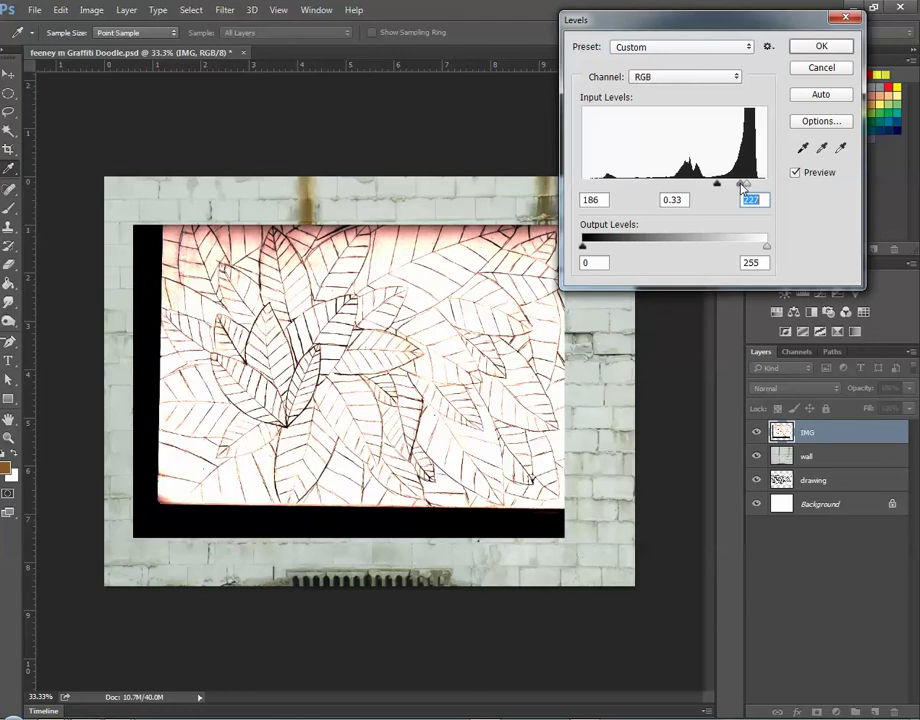
click(817, 47)
key(z)
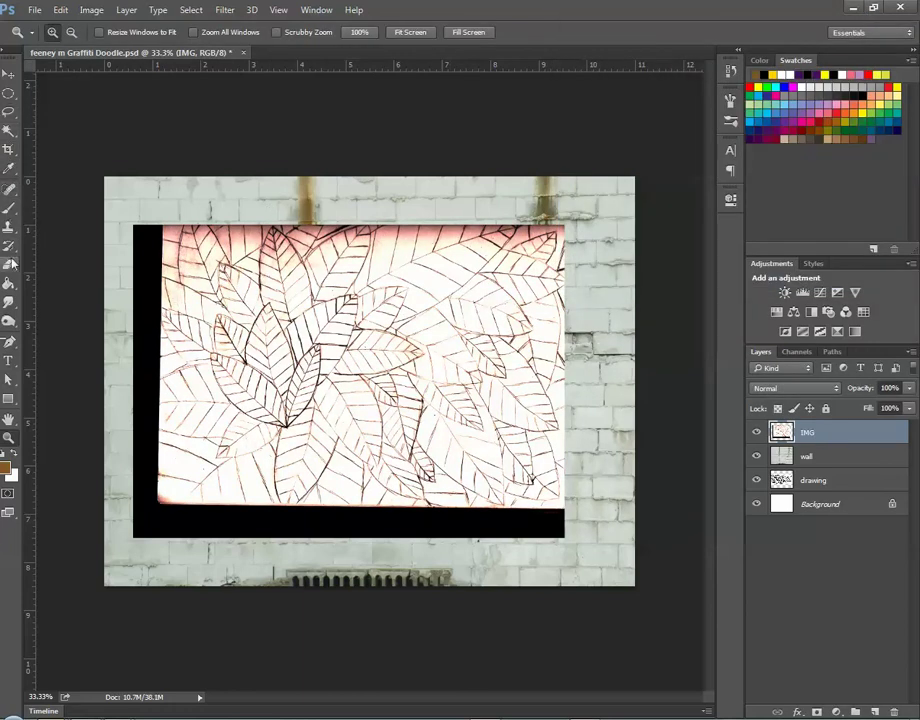
Delete the top, left and bottom border strips of the drawing with rectangular selections, then deselect.
click(8, 94)
click(89, 91)
drag(124, 183, 591, 260)
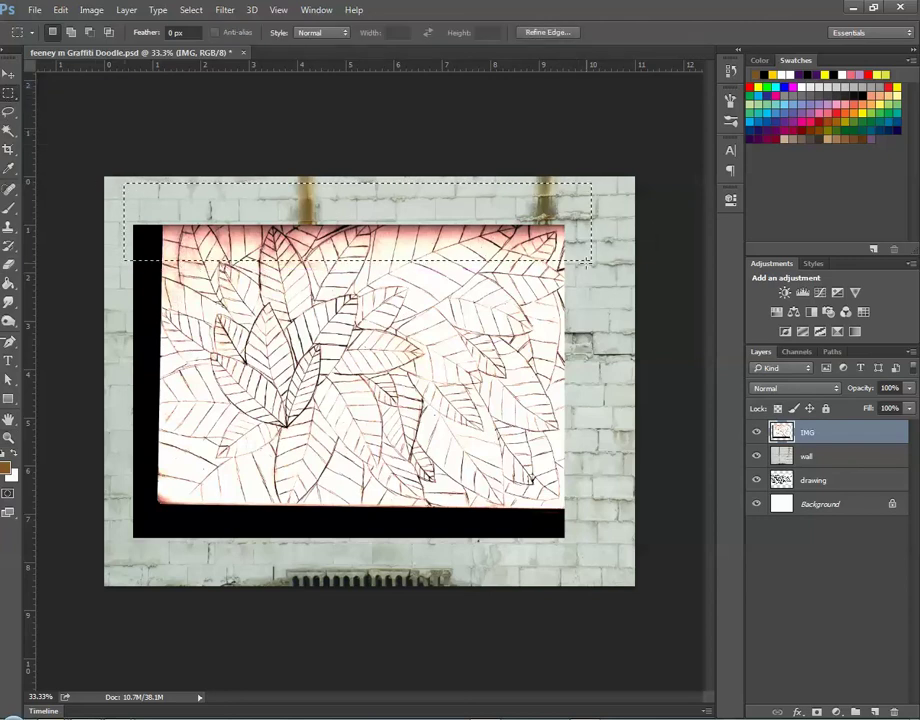
key(Delete)
drag(105, 177, 179, 568)
key(Delete)
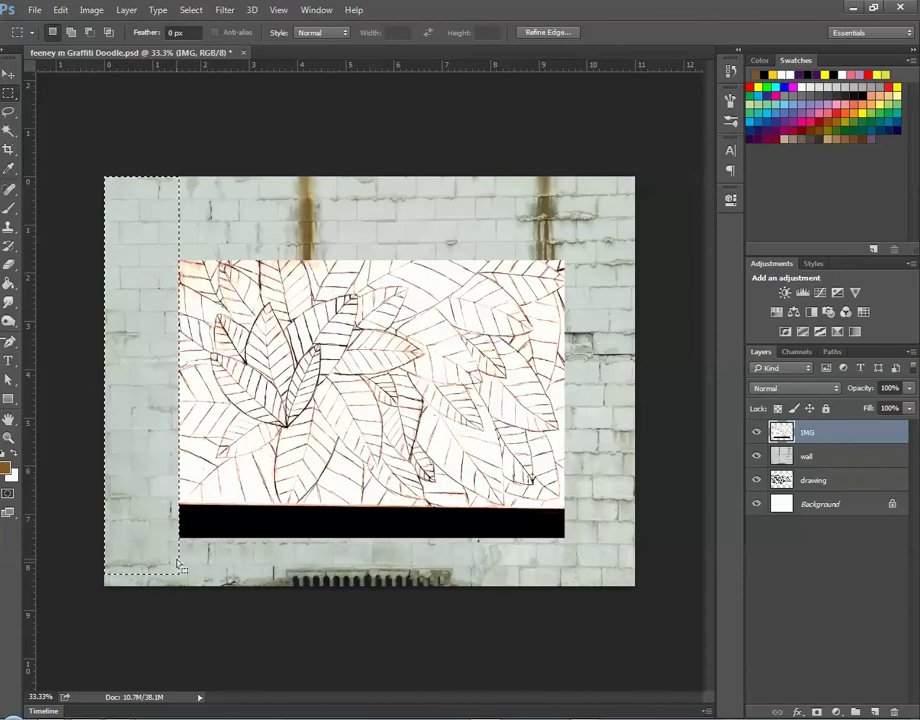
drag(135, 485, 604, 557)
key(Delete)
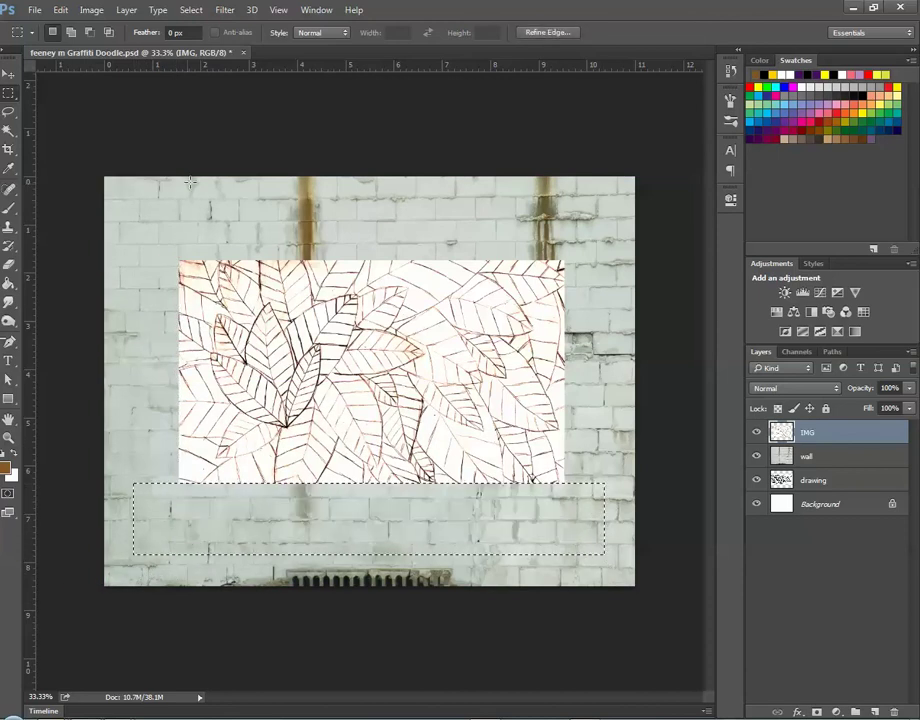
key(ctrl+d)
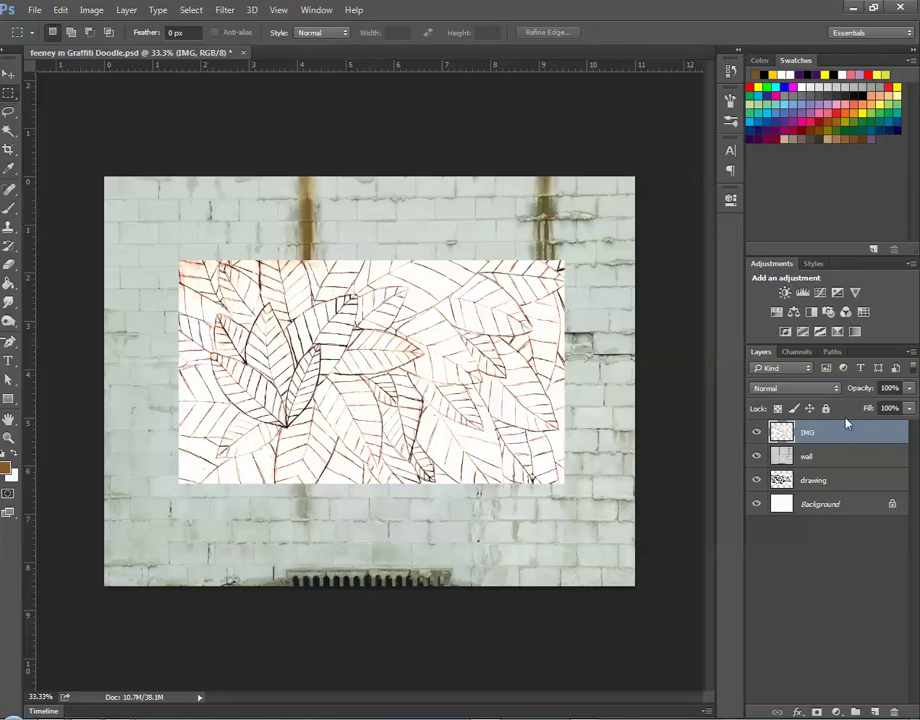
Stack the wall layer above IMG in Multiply mode and hide the drawing layer.
drag(877, 437, 877, 472)
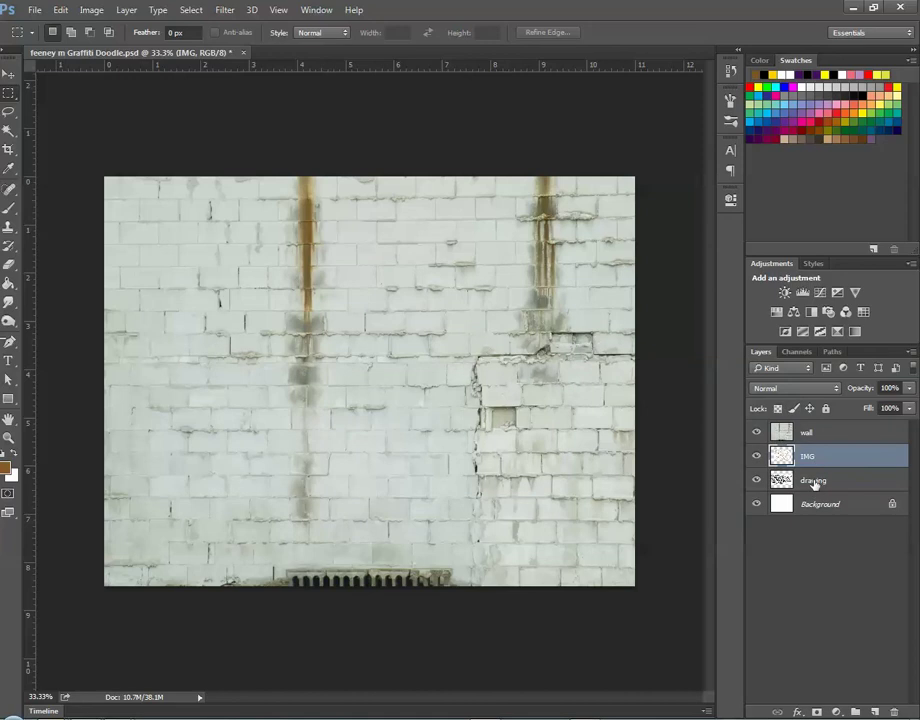
click(840, 434)
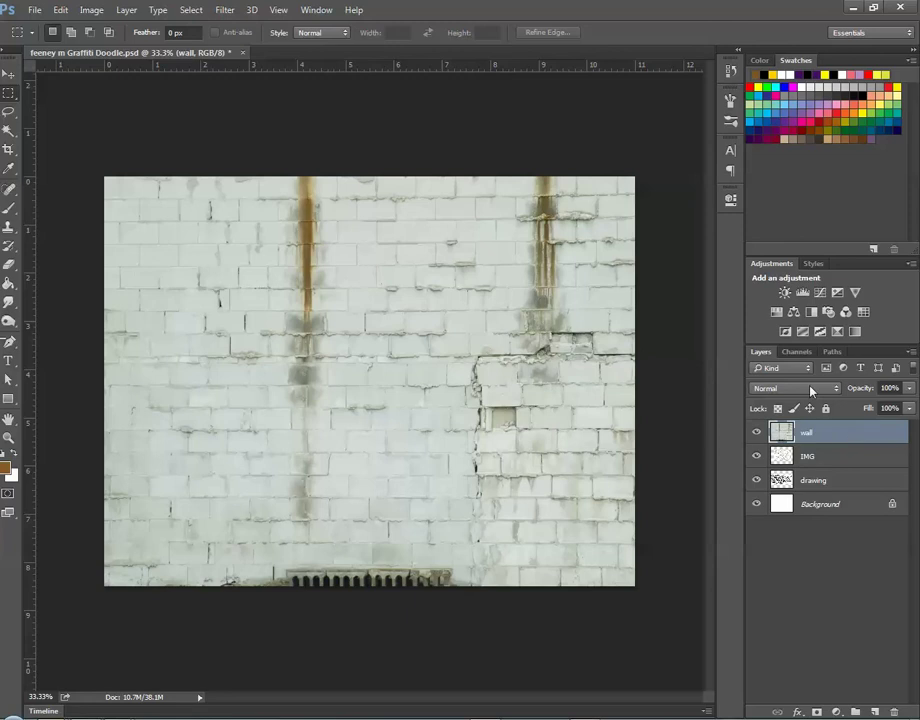
click(811, 390)
click(809, 438)
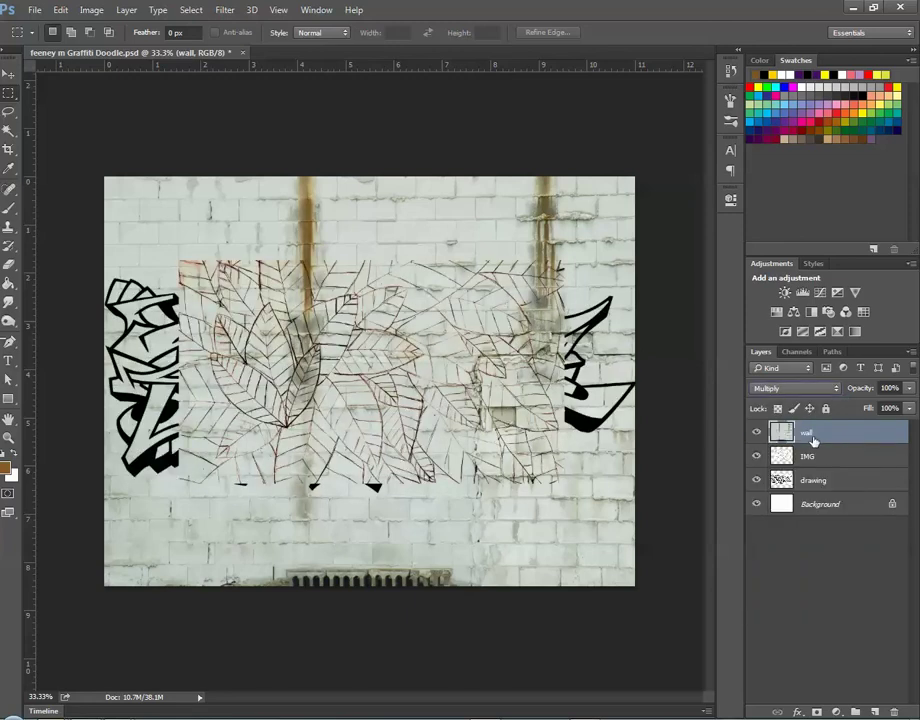
click(756, 481)
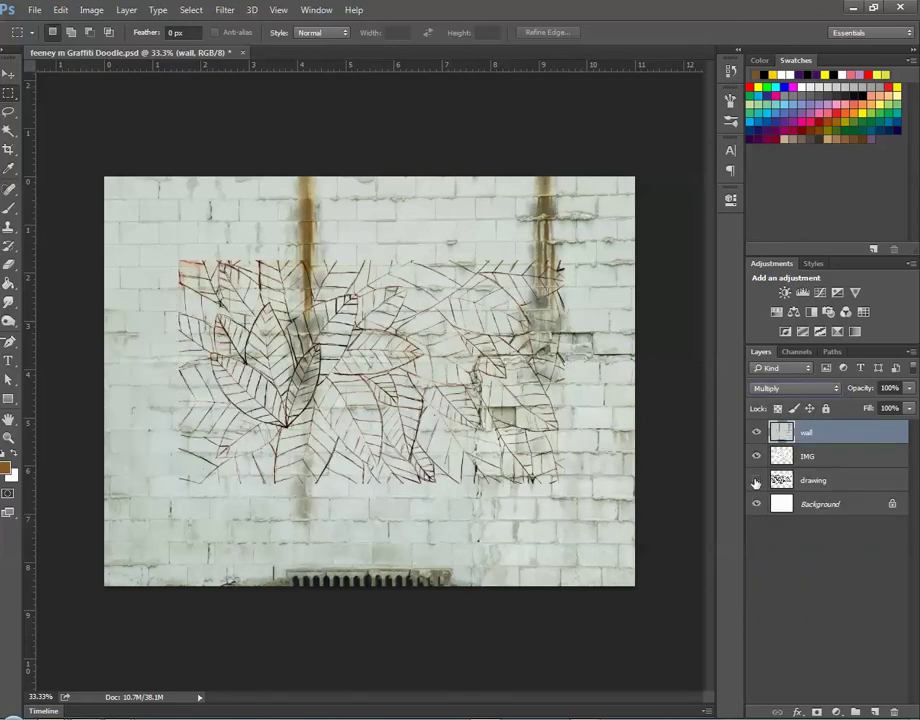
Zoom in on the leaves and add a new Layer 1 above the drawing layer.
key(z)
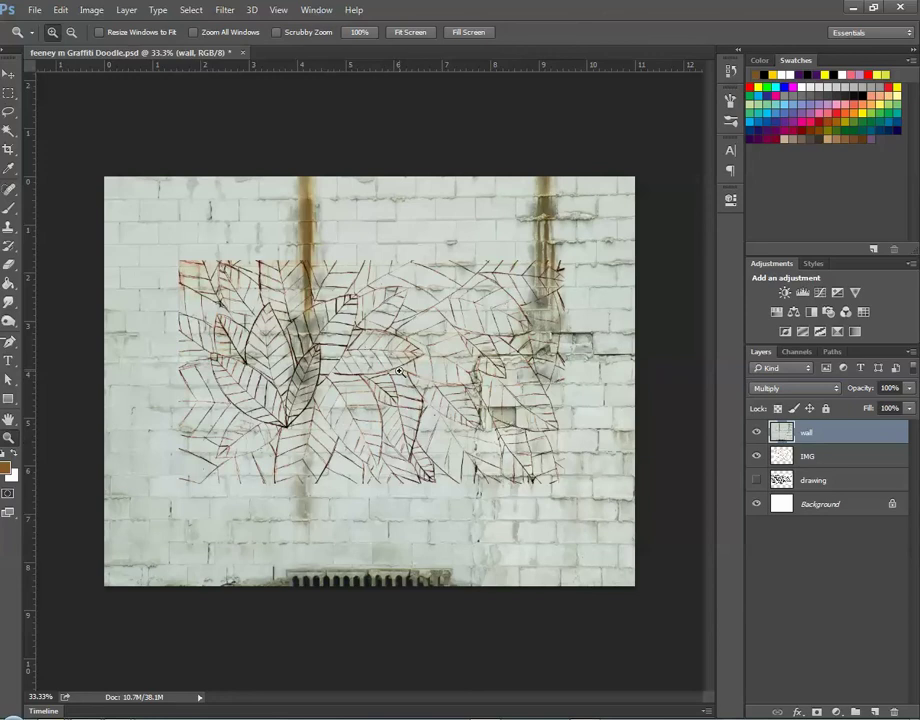
click(399, 370)
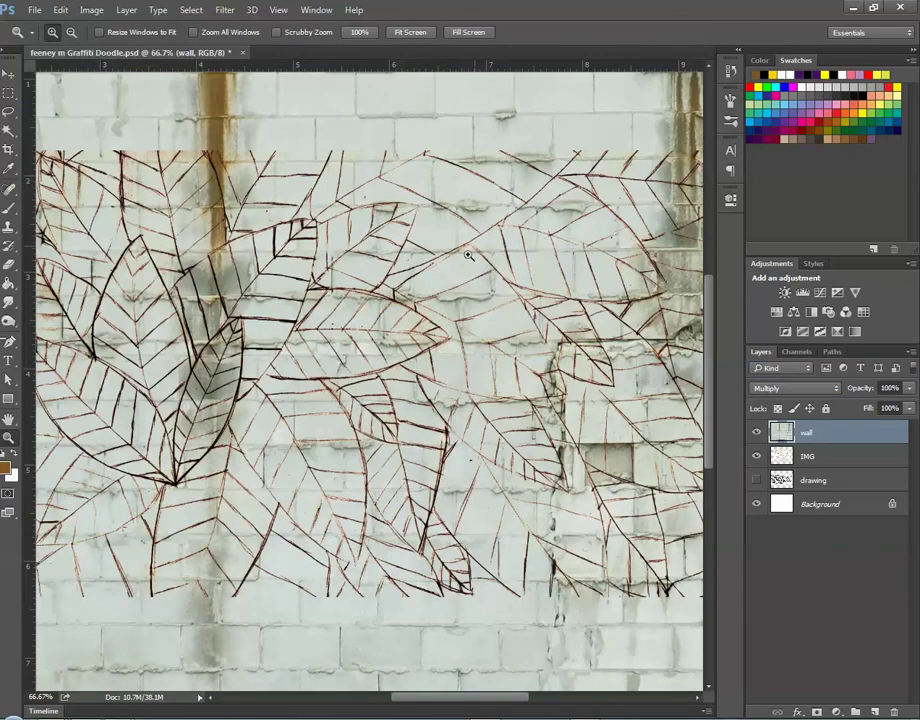
click(854, 483)
click(874, 712)
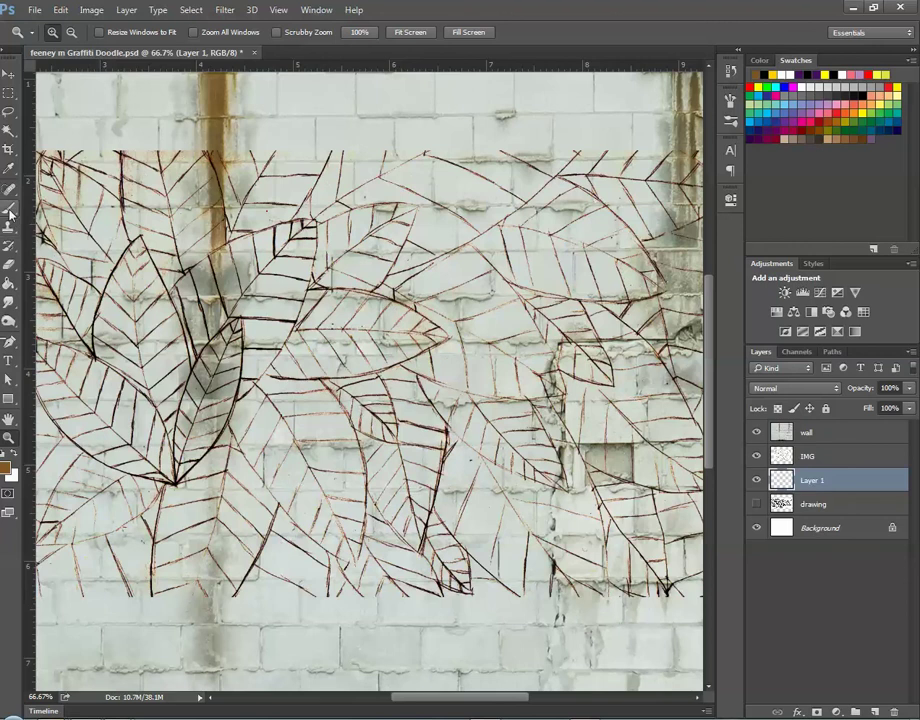
Paint a pinkish-red brush stroke on Layer 1 above IMG and hide the wall layer.
key(b)
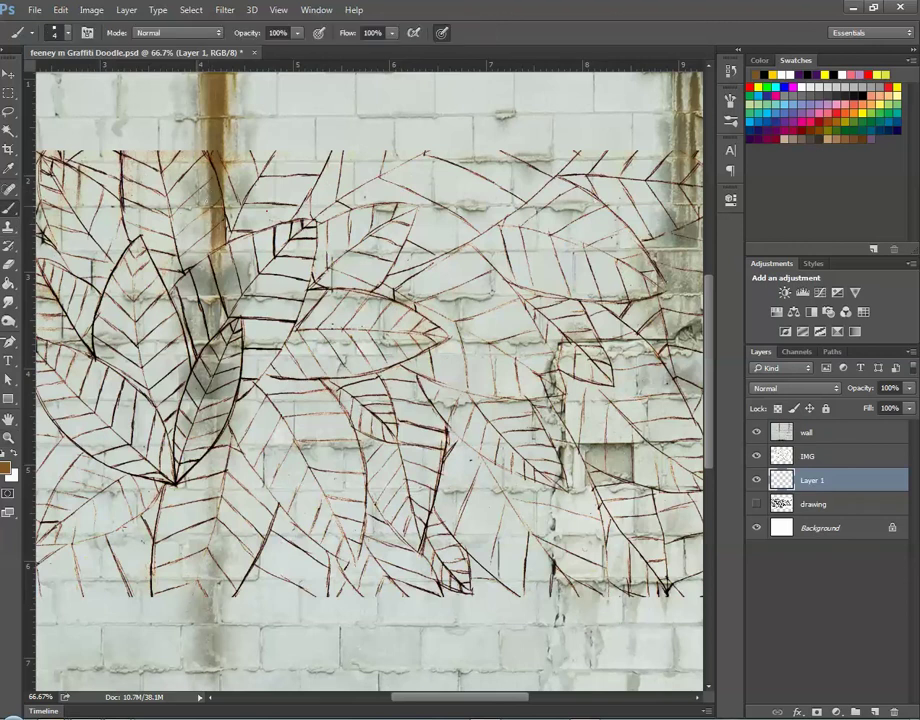
click(811, 121)
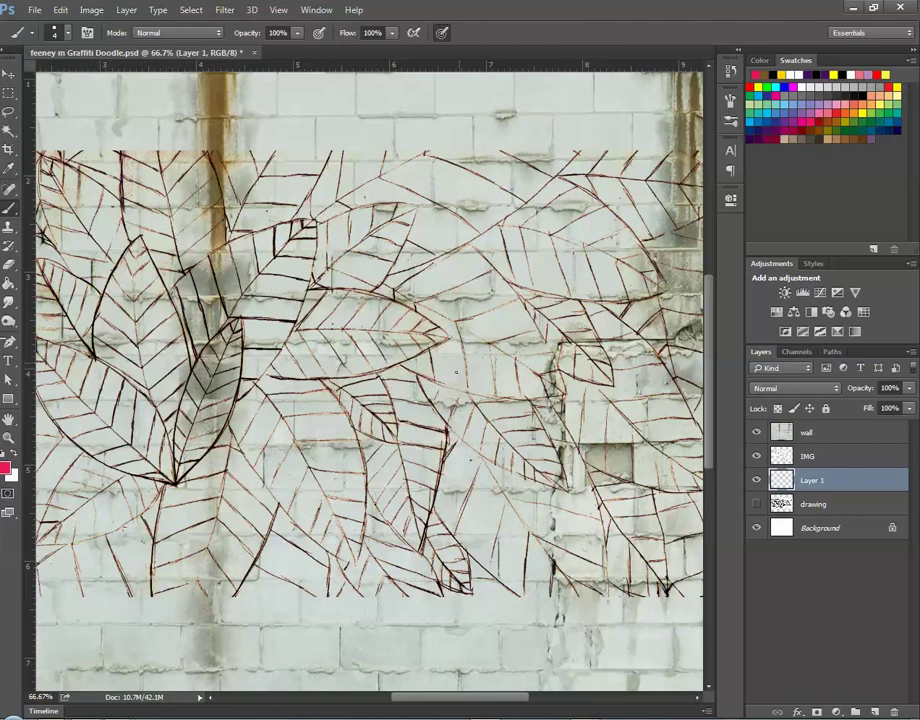
drag(846, 480, 849, 452)
drag(452, 358, 456, 385)
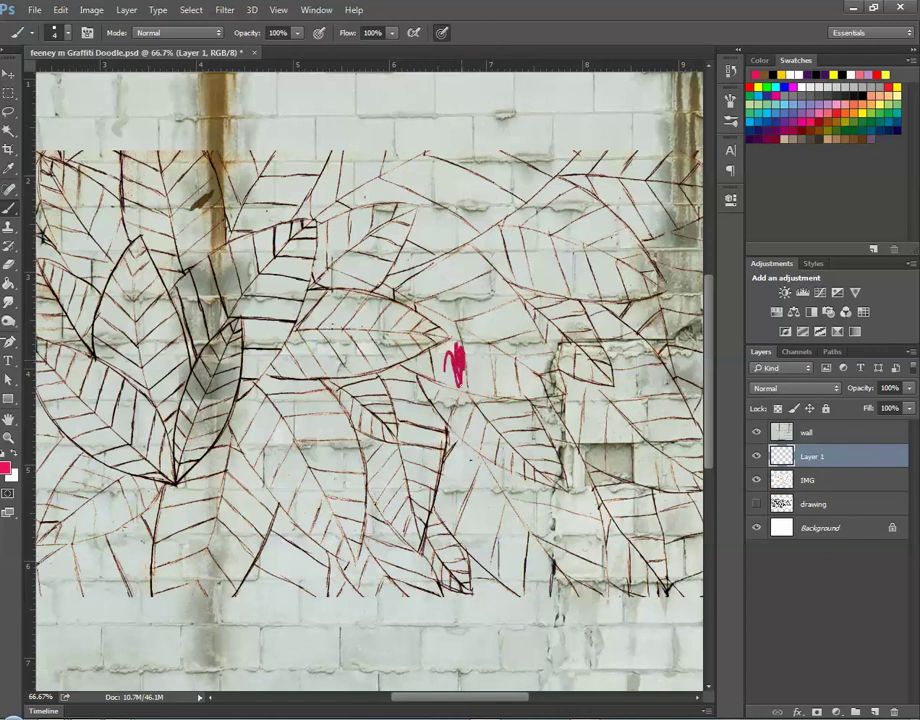
click(756, 432)
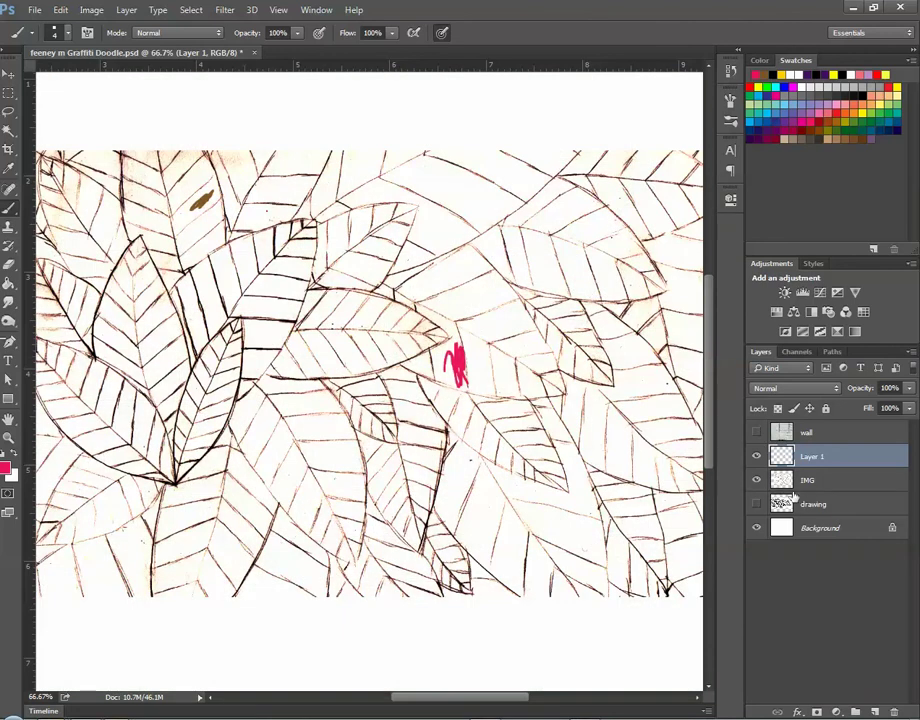
Reorder Layer 1, then duplicate the IMG layer as 'IMG copy'.
mouse_move(811, 459)
mouse_down()
mouse_move(842, 490)
mouse_move(807, 452)
mouse_move(836, 448)
mouse_up()
click(846, 482)
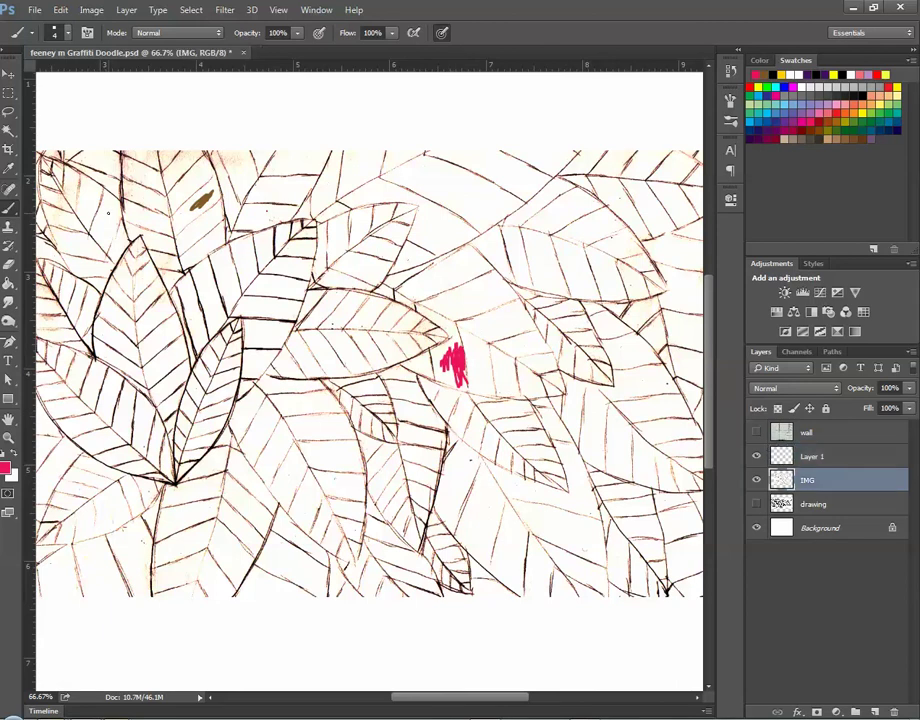
right_click(838, 479)
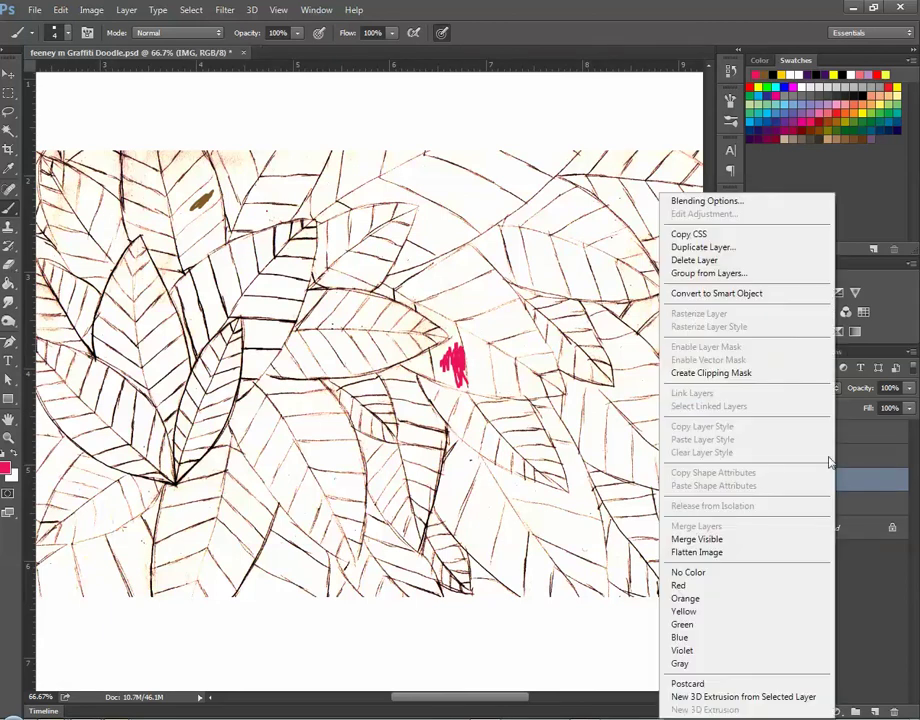
click(744, 257)
click(588, 226)
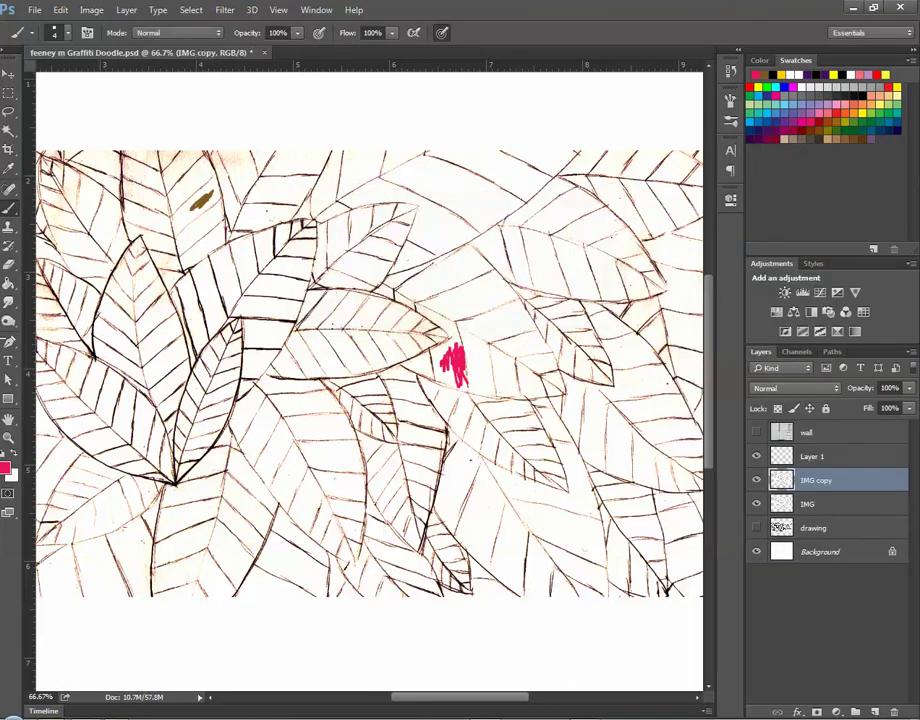
Fill the first leaf section with pink using the Paint Bucket and zoom in closely on it.
click(9, 284)
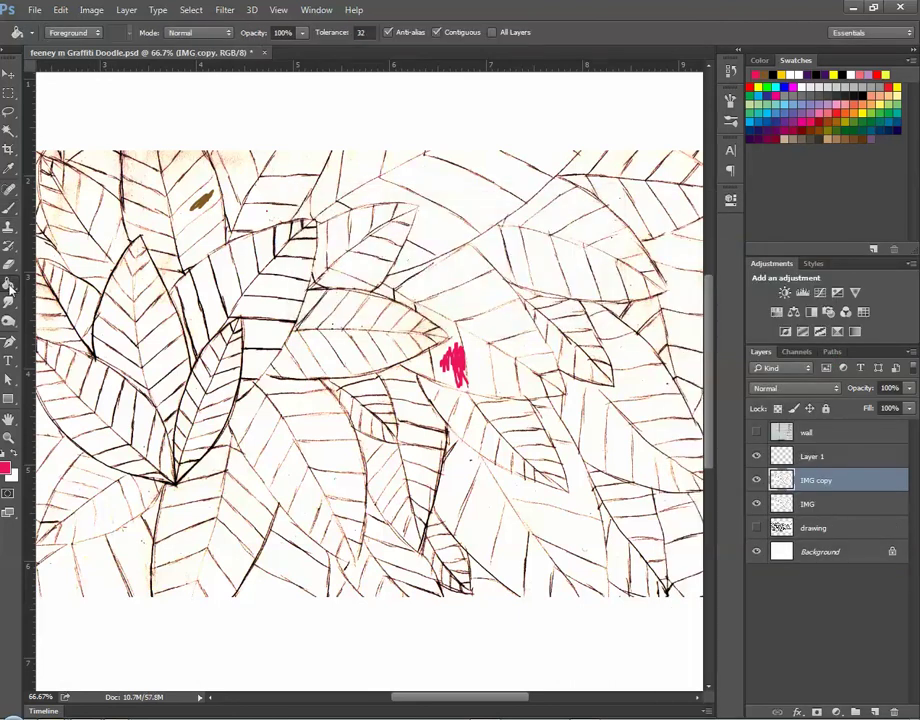
click(330, 433)
click(8, 437)
drag(265, 395, 395, 468)
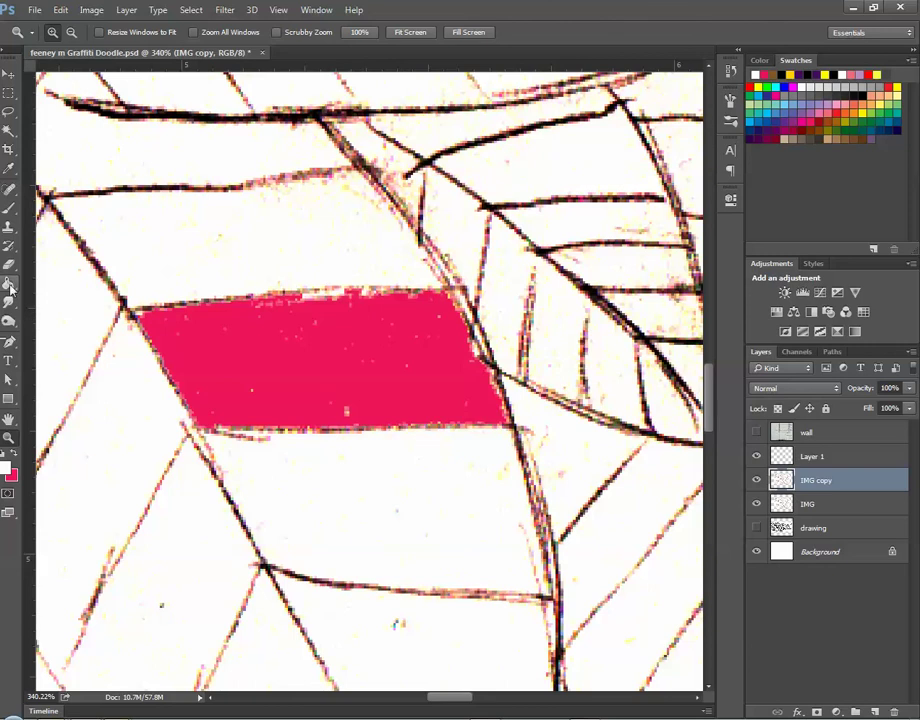
Fill four more leaf bands with pink, including the area right of the vein and the lower-right diagonal.
key(g)
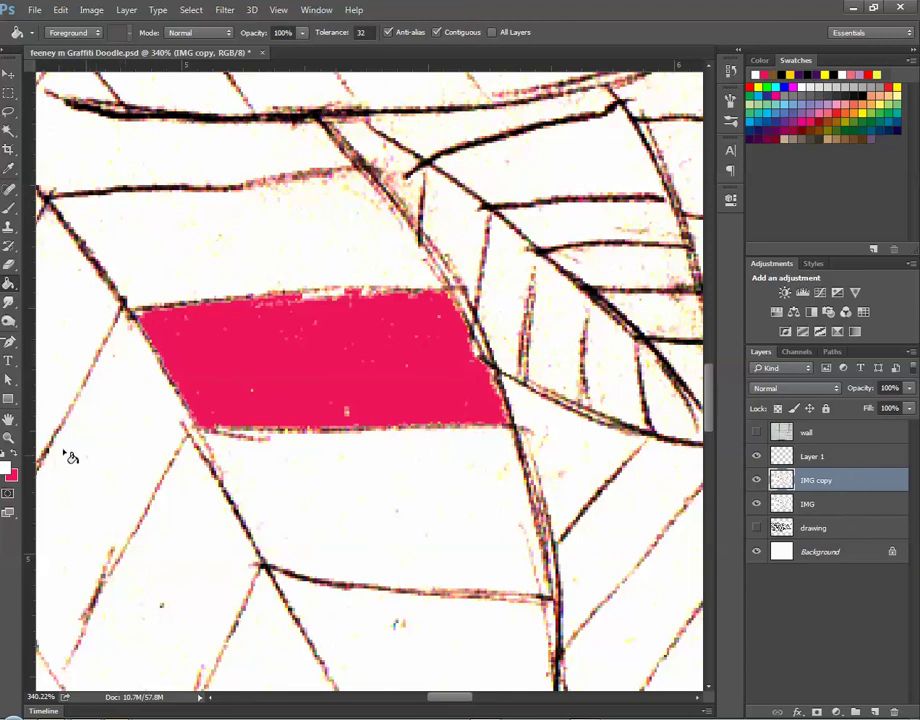
key(x)
click(345, 495)
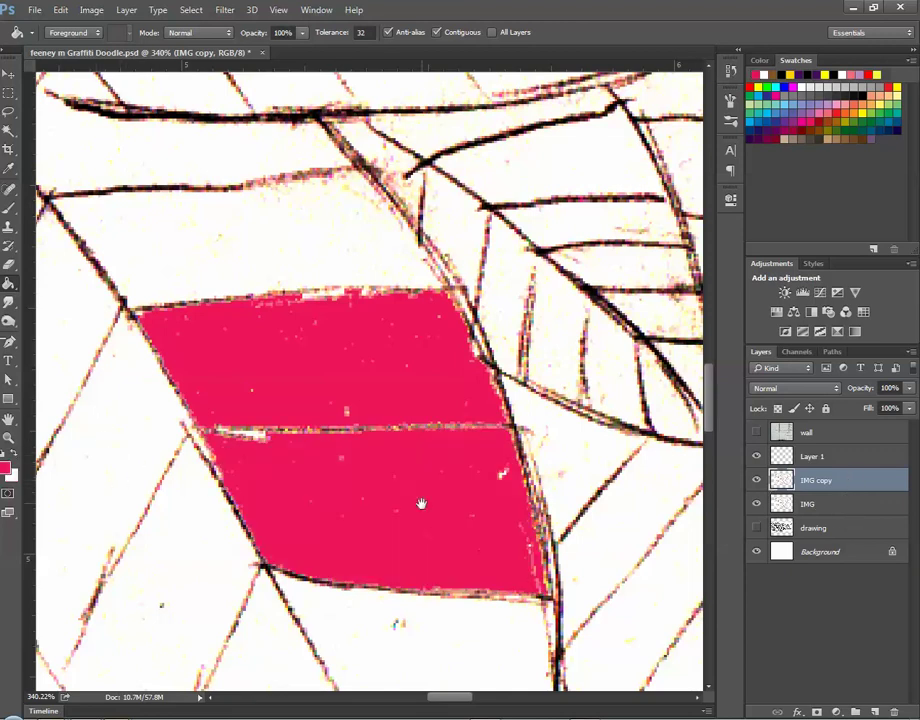
drag(421, 503, 391, 251)
click(412, 400)
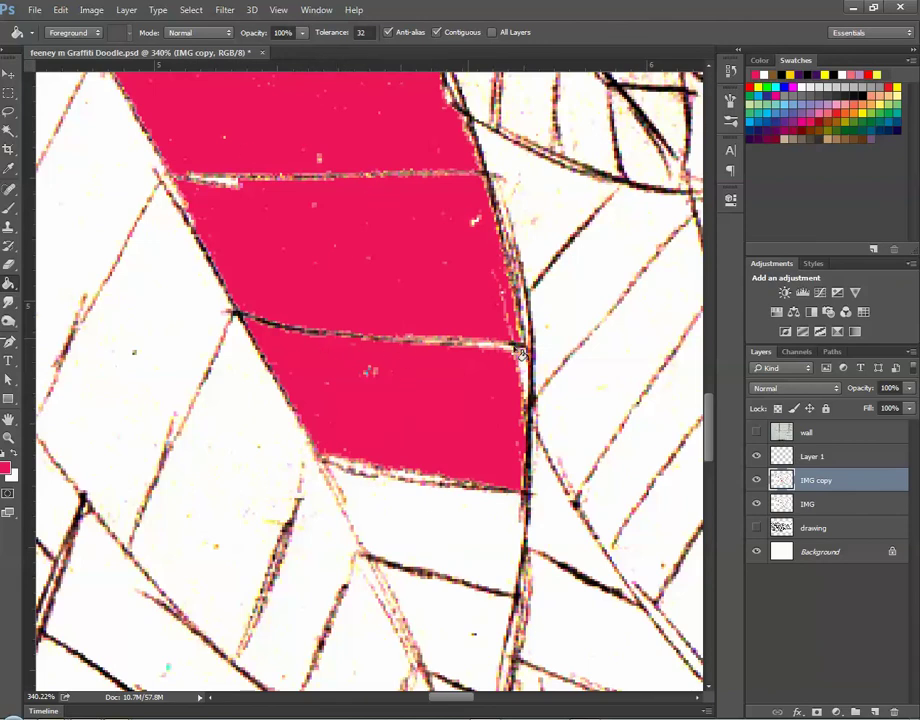
click(598, 282)
click(641, 455)
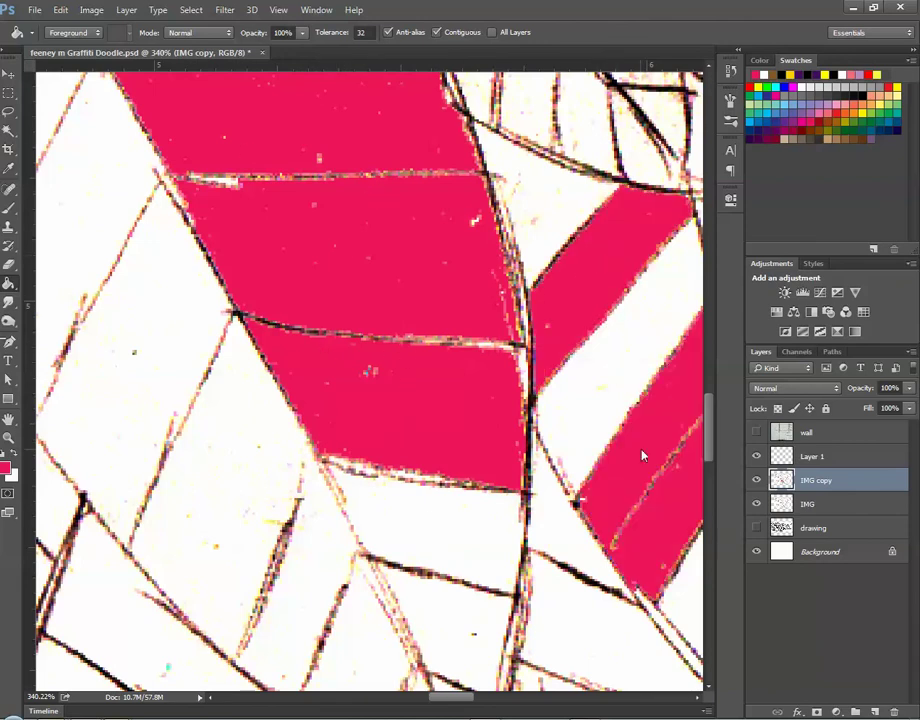